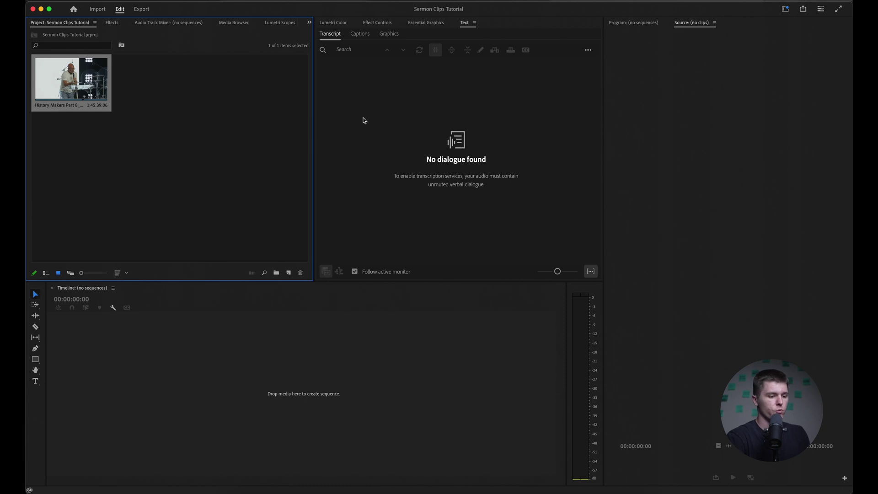
- Check the Workspaces list and keep the Vertical workspace layout
{"action": "left_click", "coordinate": [785, 10]}
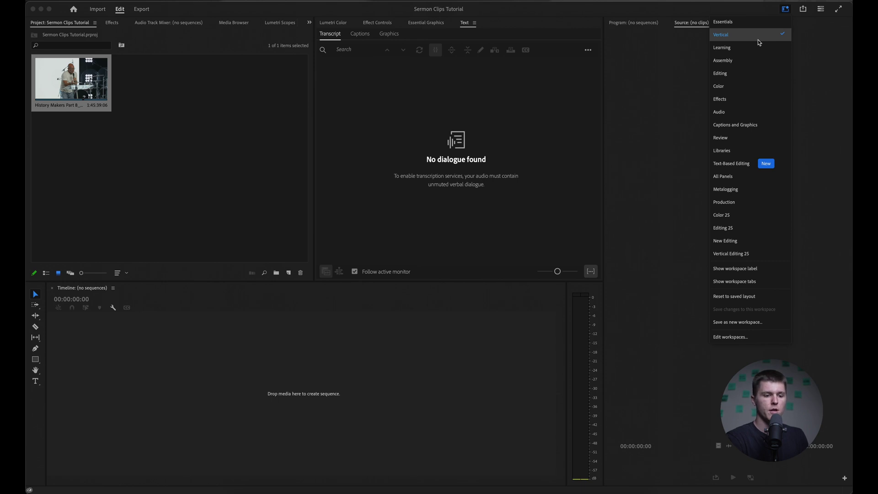
{"action": "left_click", "coordinate": [384, 112]}
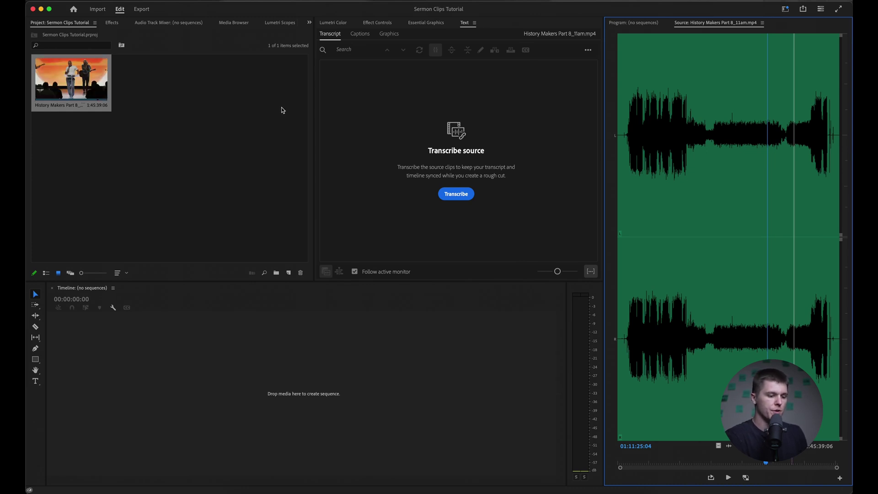
- Transcribe the sermon clip in English with 'No, don't separate speakers' selected
{"action": "left_click", "coordinate": [464, 91]}
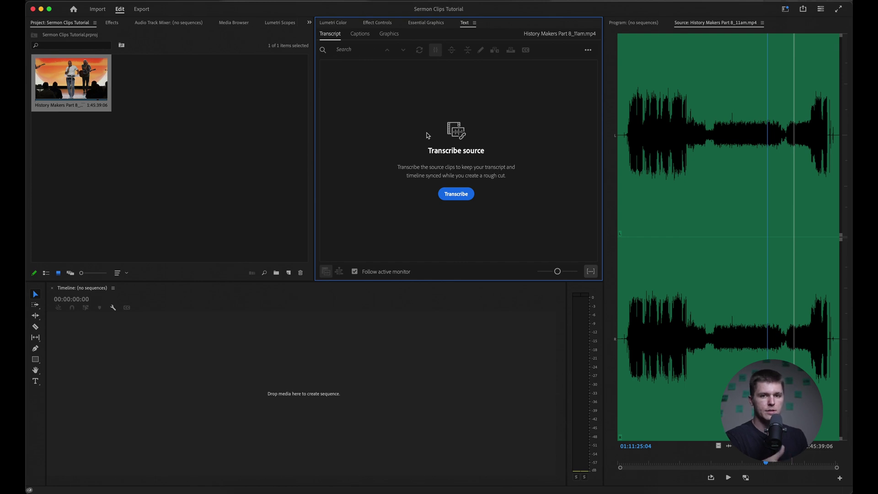
{"action": "left_click", "coordinate": [459, 196]}
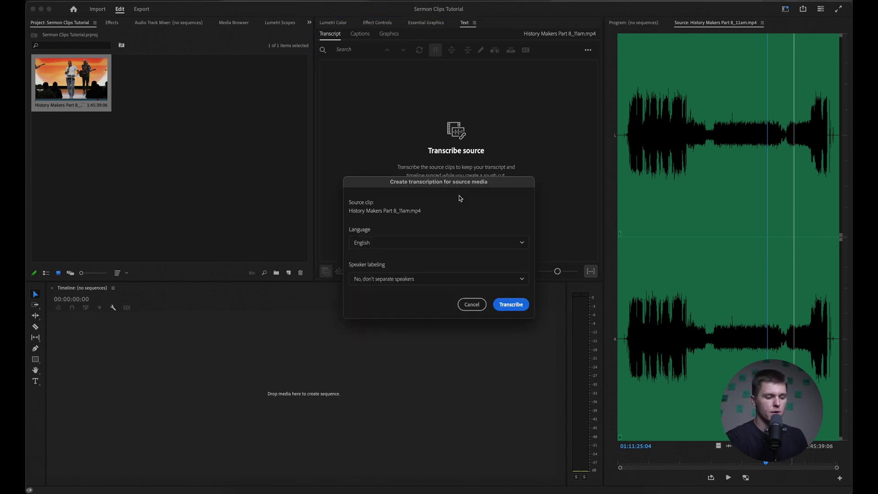
{"action": "left_click", "coordinate": [403, 278]}
{"action": "left_click", "coordinate": [423, 277]}
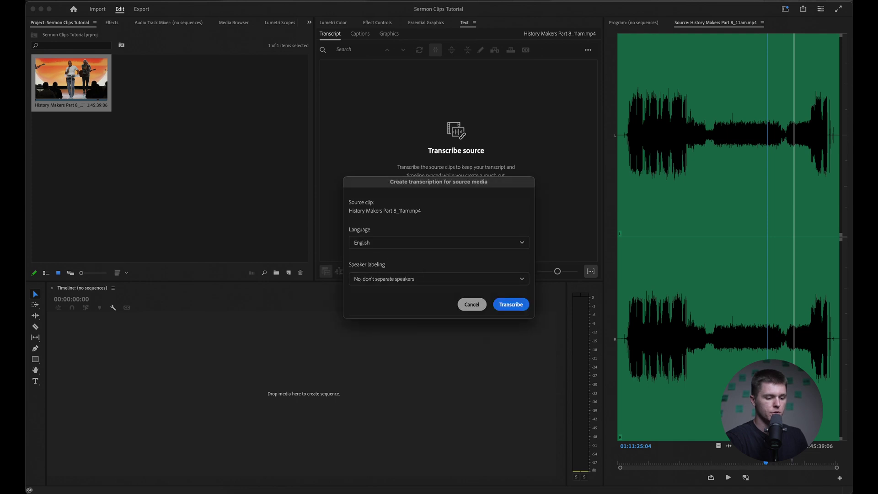
{"action": "left_click", "coordinate": [509, 305]}
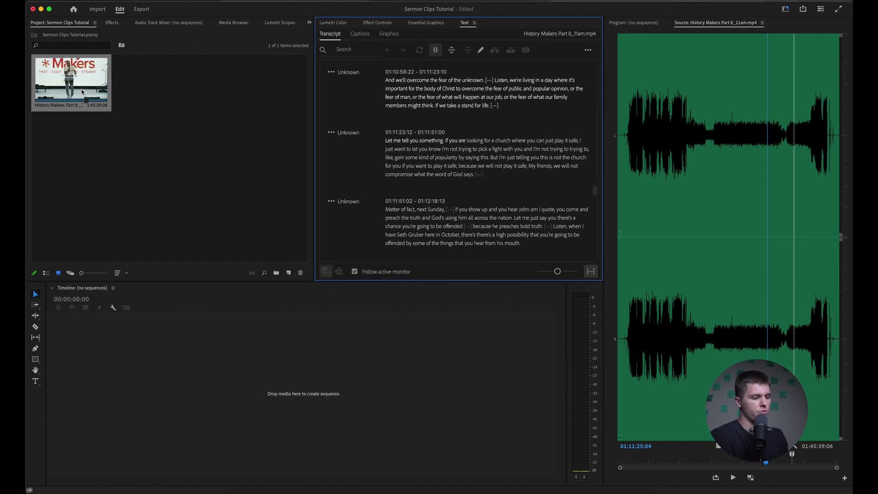
{"action": "left_click", "coordinate": [84, 92]}
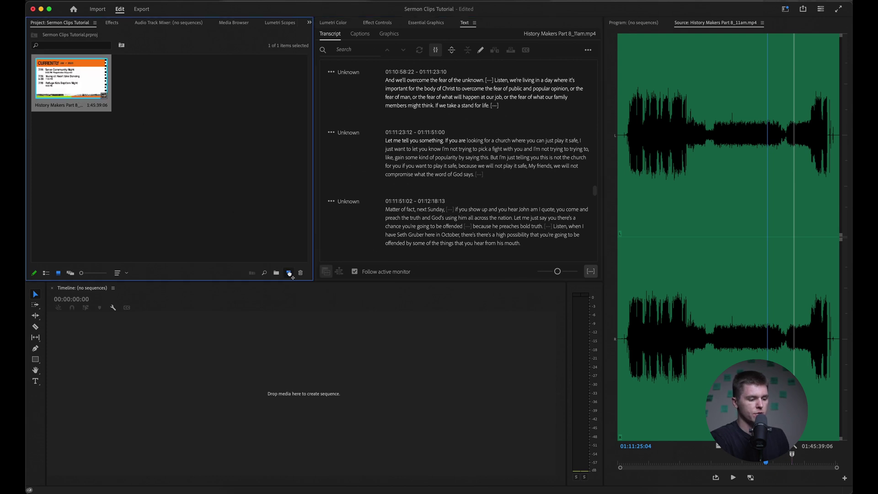
- Create a sequence from the sermon clip and cut it at 01:12:58:12
{"action": "left_click_drag", "start_coordinate": [289, 274], "coordinate": [289, 274]}
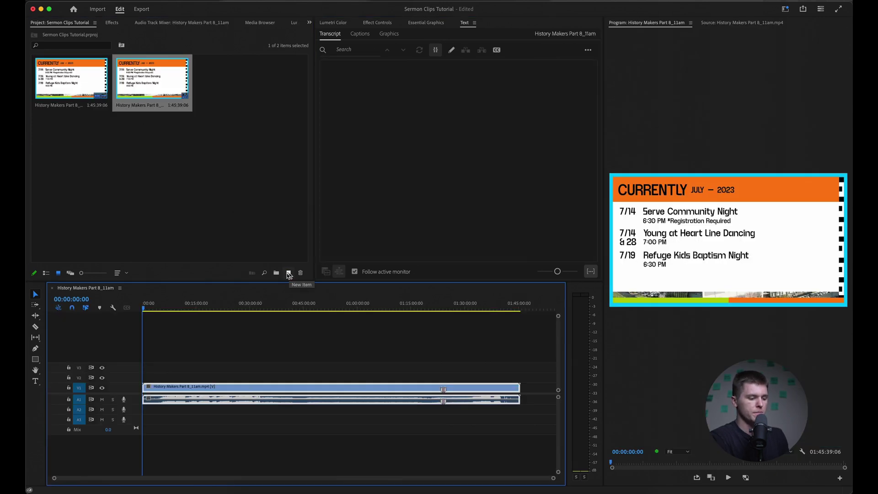
{"action": "left_click", "coordinate": [403, 305]}
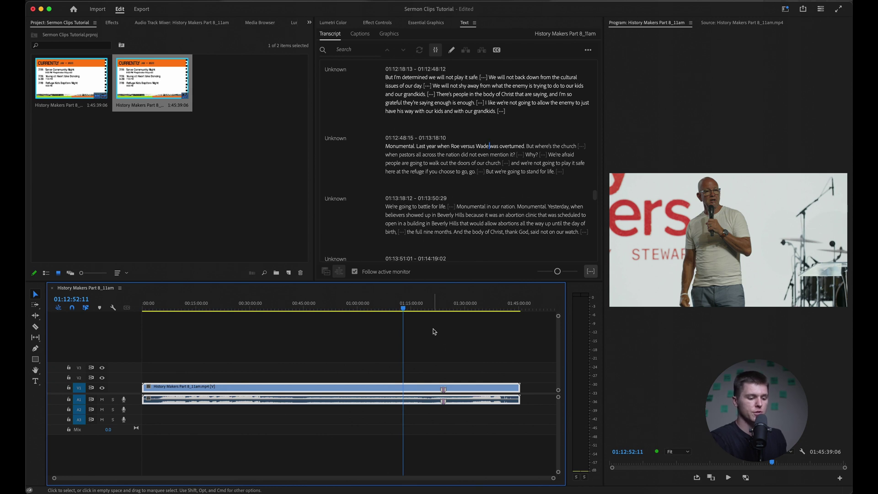
{"action": "key", "text": "space"}
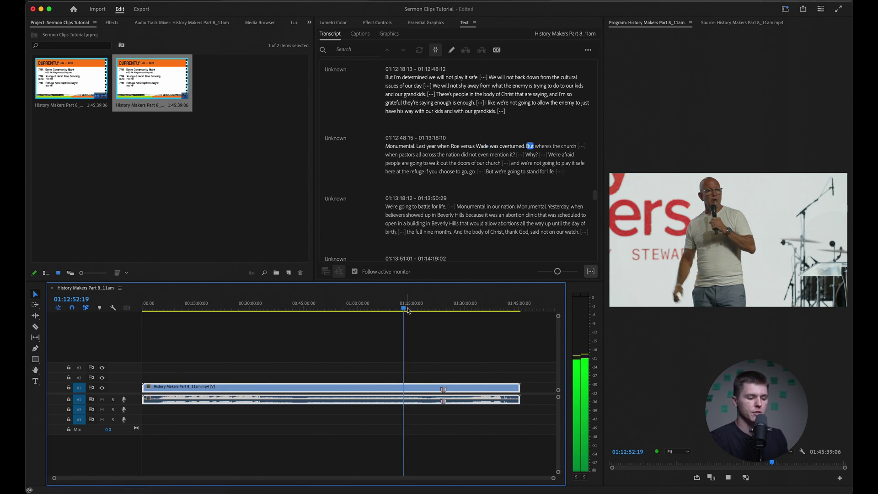
{"action": "scroll", "coordinate": [432, 355], "scroll_direction": "up", "scroll_amount": 5}
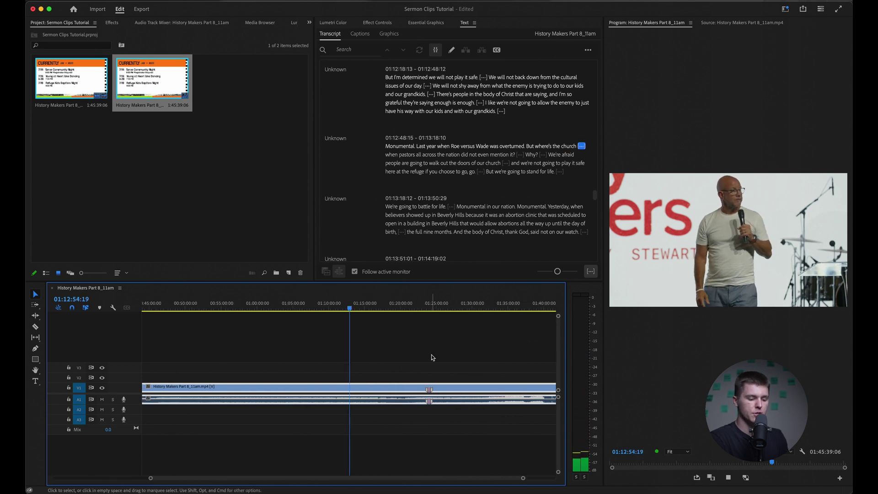
{"action": "scroll", "coordinate": [375, 336], "scroll_direction": "up", "scroll_amount": 2}
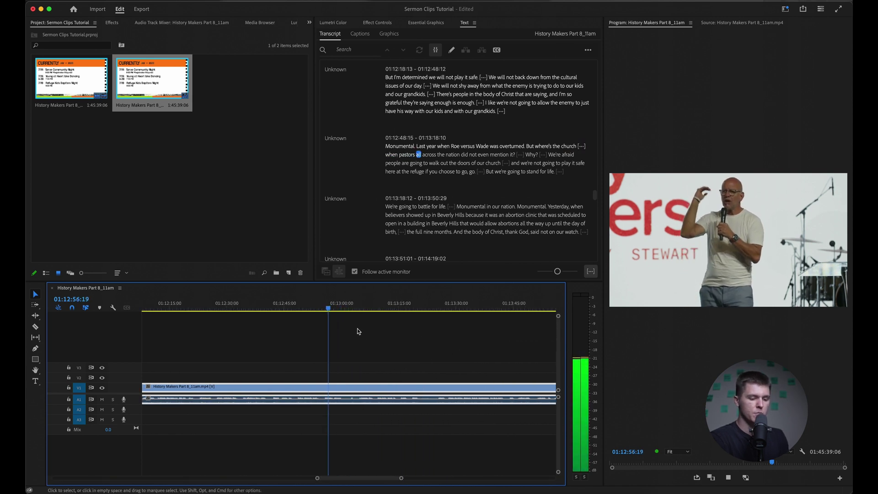
{"action": "key", "text": "space"}
{"action": "key", "text": "cmd+k"}
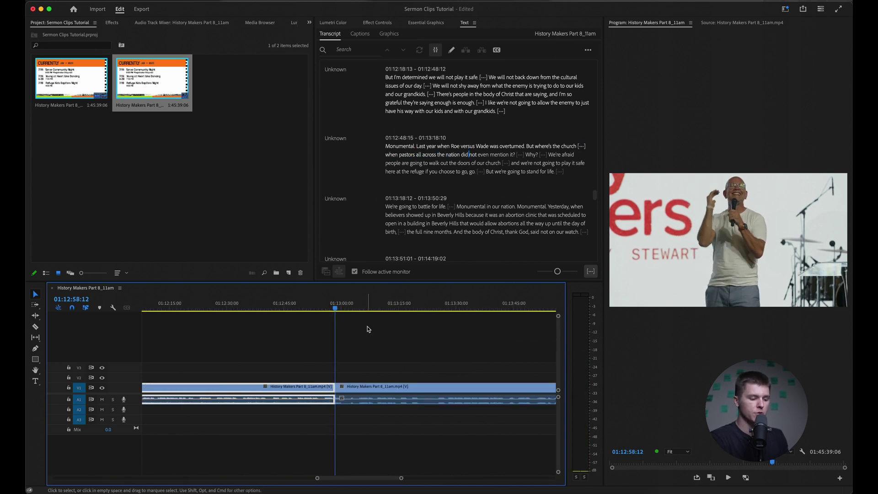
- Cut again at 01:13:22:19 and lift the middle section onto V2
{"action": "left_click_drag", "start_coordinate": [356, 309], "coordinate": [428, 310]}
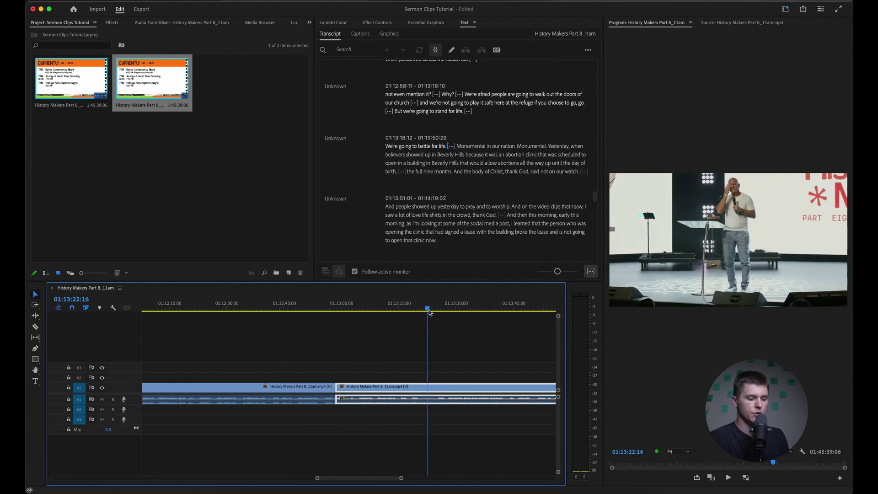
{"action": "key", "text": "cmd+k"}
{"action": "left_click", "coordinate": [352, 400]}
{"action": "left_click_drag", "start_coordinate": [373, 396], "coordinate": [375, 384]}
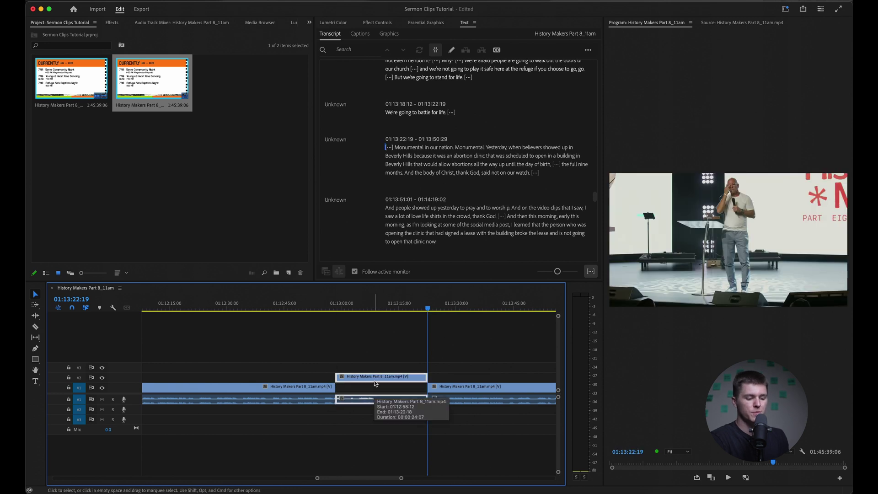
{"action": "key", "text": "minus"}
{"action": "key", "text": "minus"}
{"action": "key", "text": "minus"}
{"action": "key", "text": "minus"}
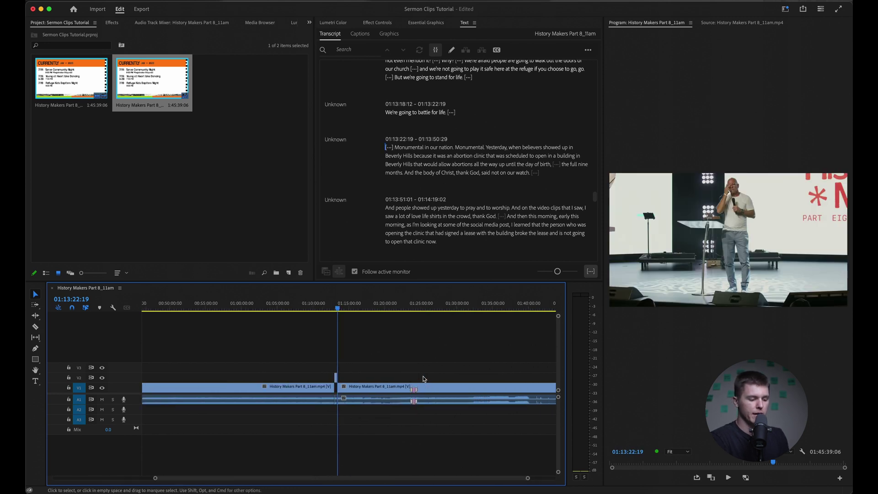
{"action": "key", "text": "minus"}
{"action": "key", "text": "minus"}
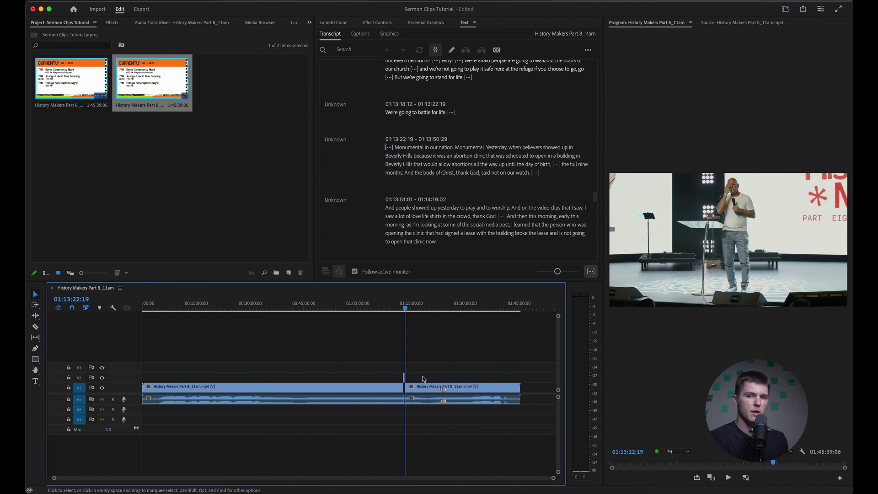
{"action": "key", "text": "equal"}
{"action": "key", "text": "equal"}
{"action": "key", "text": "equal"}
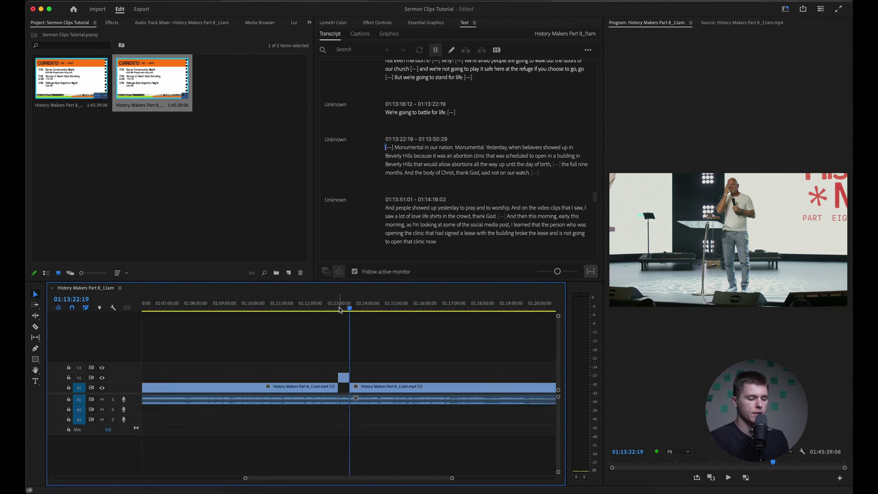
{"action": "left_click", "coordinate": [339, 309]}
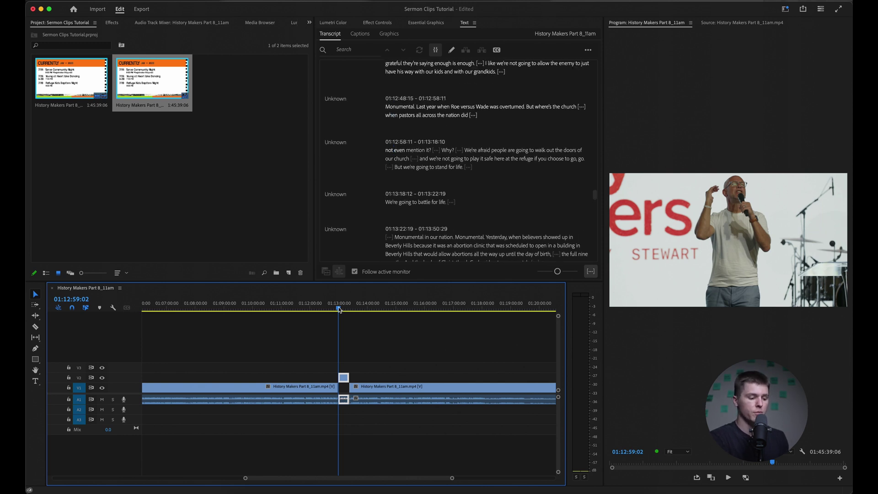
{"action": "key", "text": "backslash"}
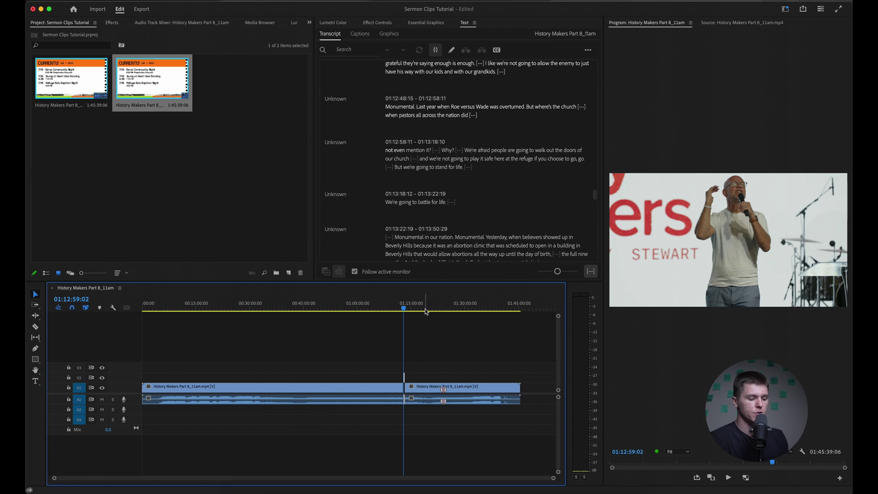
{"action": "left_click_drag", "start_coordinate": [437, 309], "coordinate": [444, 309]}
- Expand the A1 audio track and cut the clip at 01:23:54:05
{"action": "key", "text": "equal"}
{"action": "key", "text": "equal"}
{"action": "key", "text": "equal"}
{"action": "key", "text": "equal"}
{"action": "key", "text": "equal"}
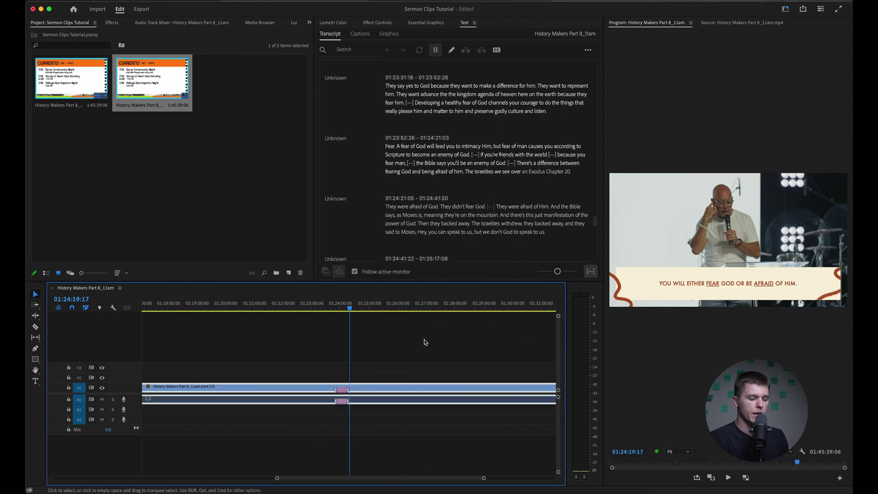
{"action": "scroll", "coordinate": [328, 366], "scroll_direction": "up", "scroll_amount": 2}
{"action": "left_click", "coordinate": [315, 307]}
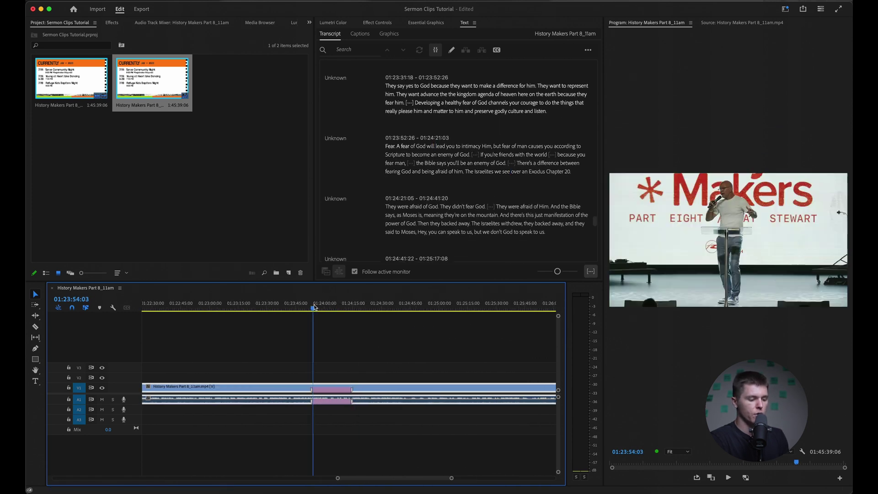
{"action": "key", "text": "equal"}
{"action": "key", "text": "equal"}
{"action": "scroll", "coordinate": [371, 345], "scroll_direction": "up", "scroll_amount": 2}
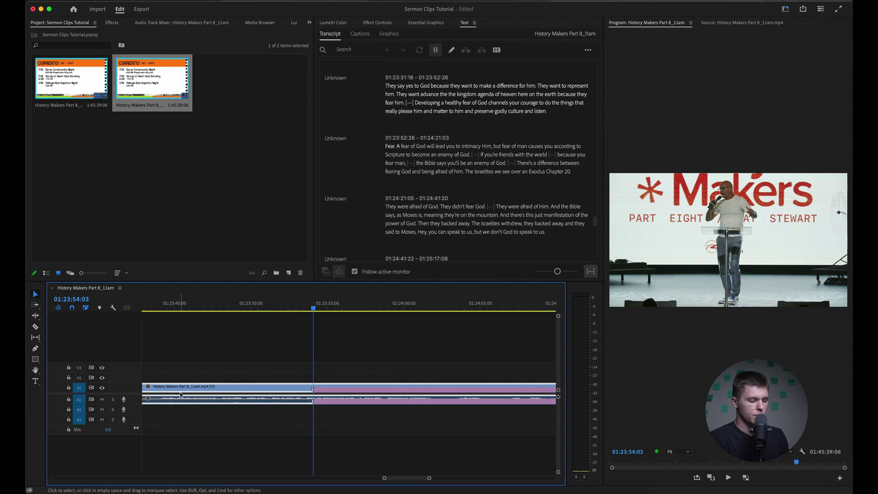
{"action": "double_click", "coordinate": [132, 404]}
{"action": "scroll", "coordinate": [284, 402], "scroll_direction": "up", "scroll_amount": 4}
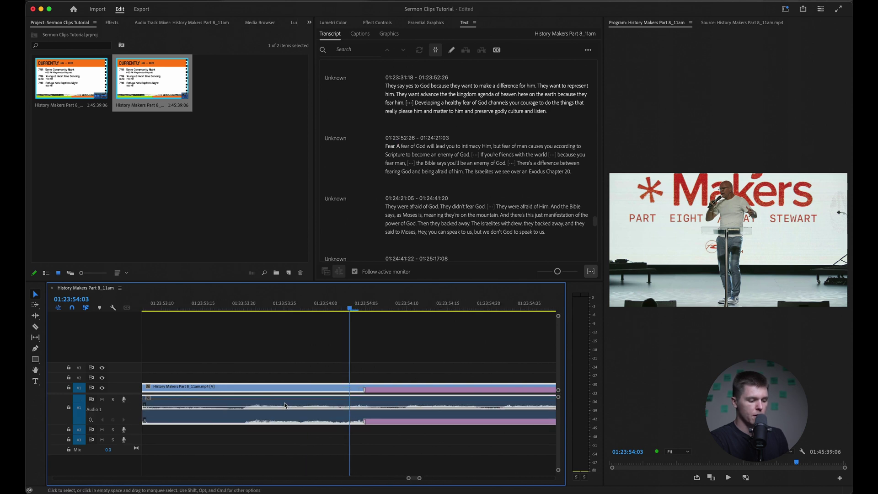
{"action": "left_click", "coordinate": [340, 310]}
{"action": "key", "text": "super+k"}
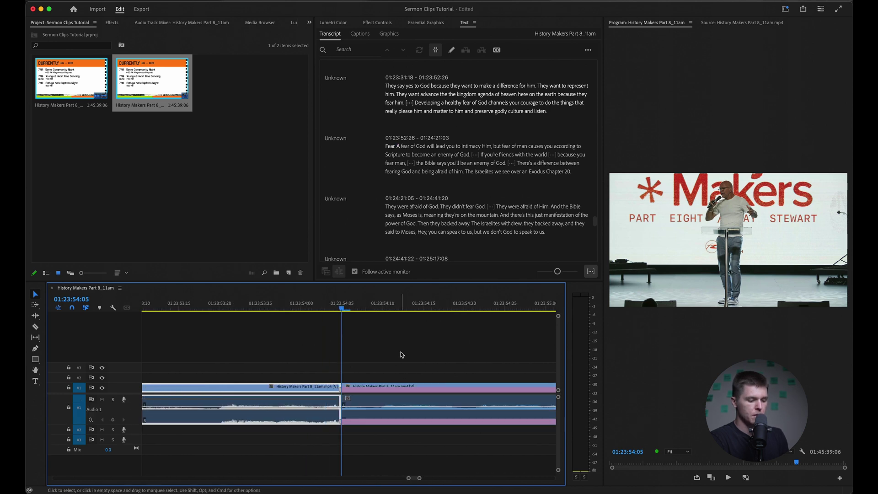
- Cut at 01:24:14:00 and lift the passage between the cuts onto V2
{"action": "scroll", "coordinate": [400, 352], "scroll_direction": "down", "scroll_amount": 5}
{"action": "left_click", "coordinate": [358, 307]}
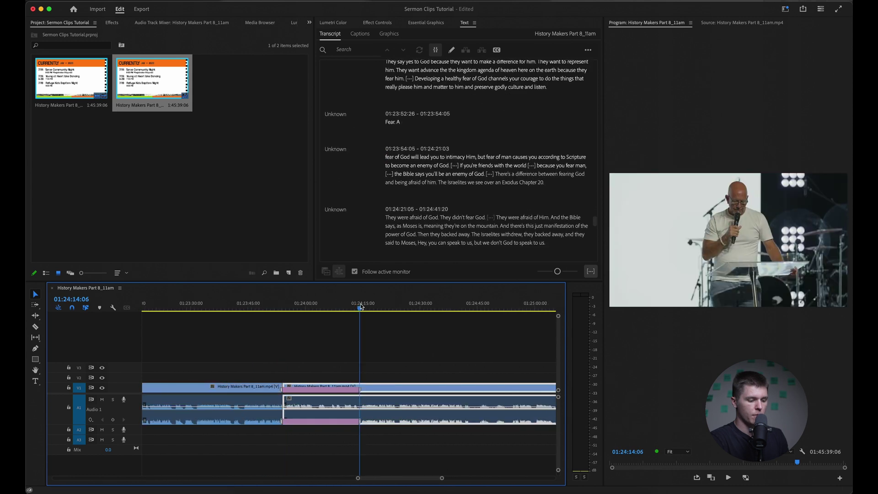
{"action": "scroll", "coordinate": [322, 309], "scroll_direction": "up", "scroll_amount": 4}
{"action": "left_click", "coordinate": [322, 309]}
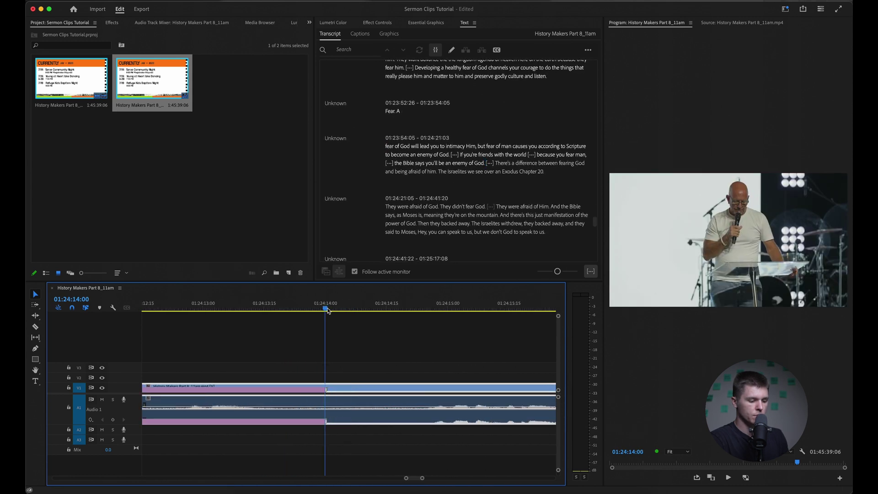
{"action": "key", "text": "super+k"}
{"action": "scroll", "coordinate": [267, 338], "scroll_direction": "down", "scroll_amount": 4}
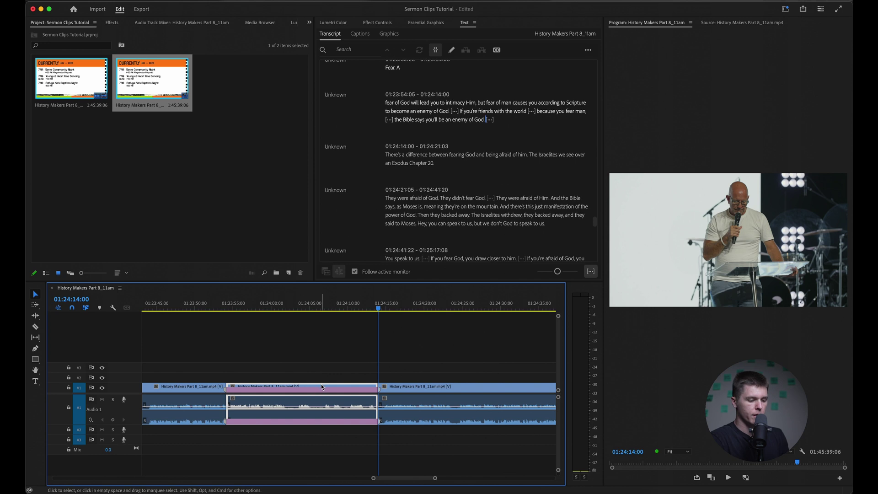
{"action": "left_click_drag", "start_coordinate": [321, 387], "coordinate": [321, 376]}
{"action": "scroll", "coordinate": [287, 383], "scroll_direction": "down", "scroll_amount": 4}
{"action": "scroll", "coordinate": [286, 384], "scroll_direction": "down", "scroll_amount": 2}
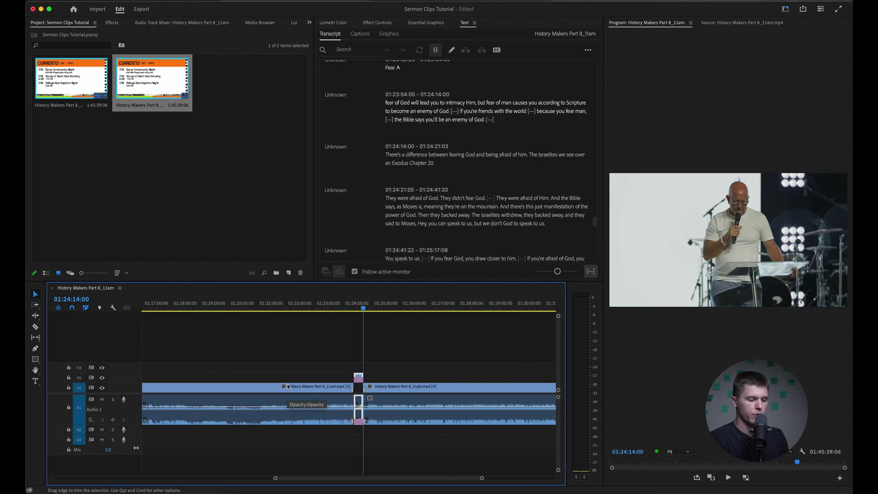
{"action": "left_click", "coordinate": [146, 91]}
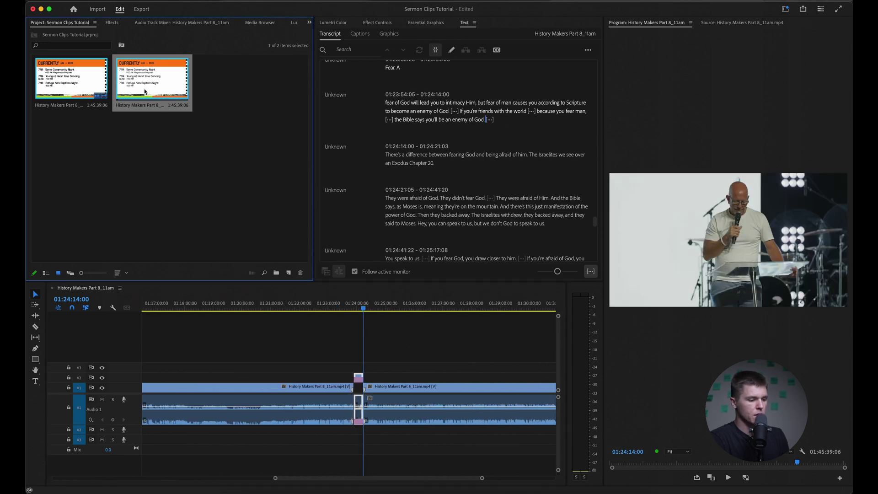
- Duplicate the sermon sequence, rename the copy Clip1, and open it
{"action": "right_click", "coordinate": [145, 92]}
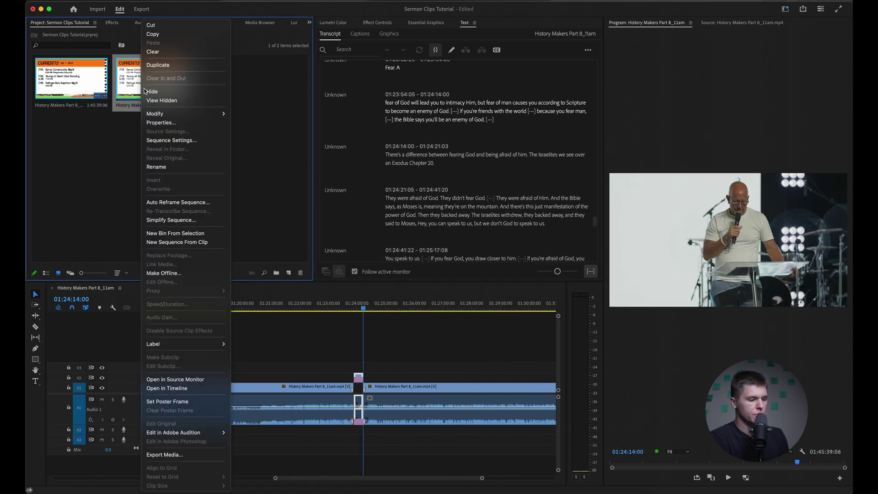
{"action": "left_click", "coordinate": [157, 65]}
{"action": "left_click", "coordinate": [237, 105]}
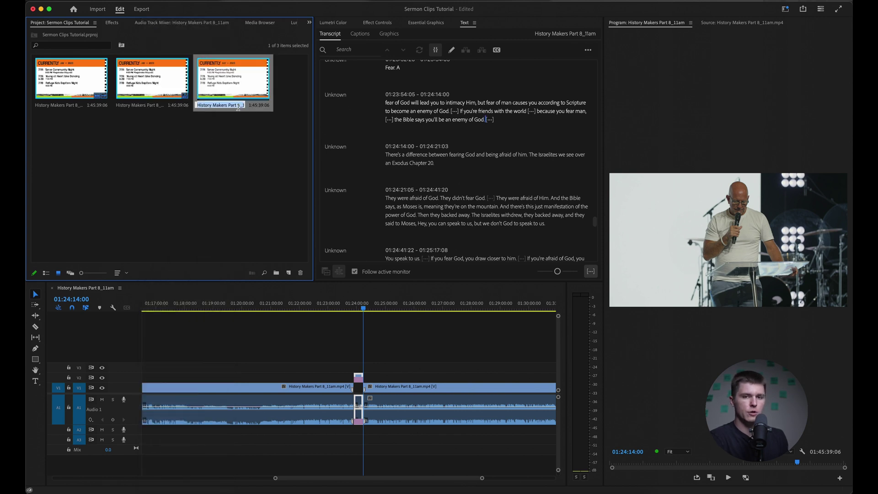
{"action": "type", "text": "c"}
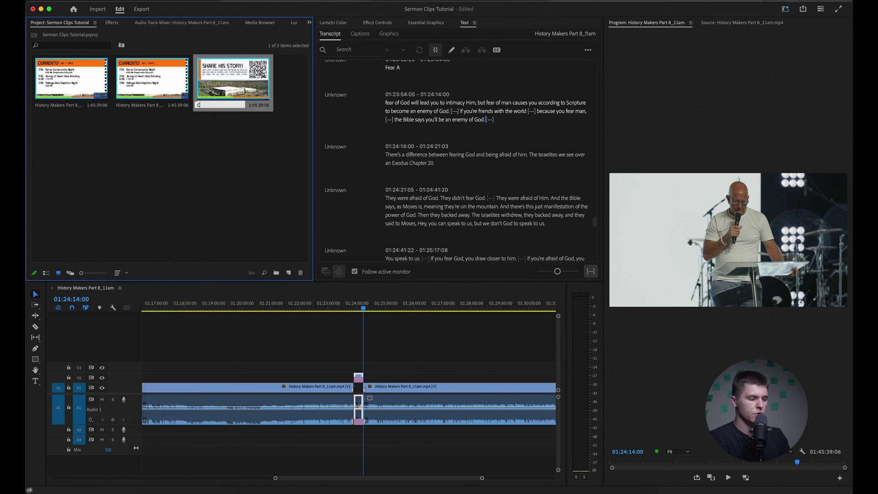
{"action": "key", "text": "Return"}
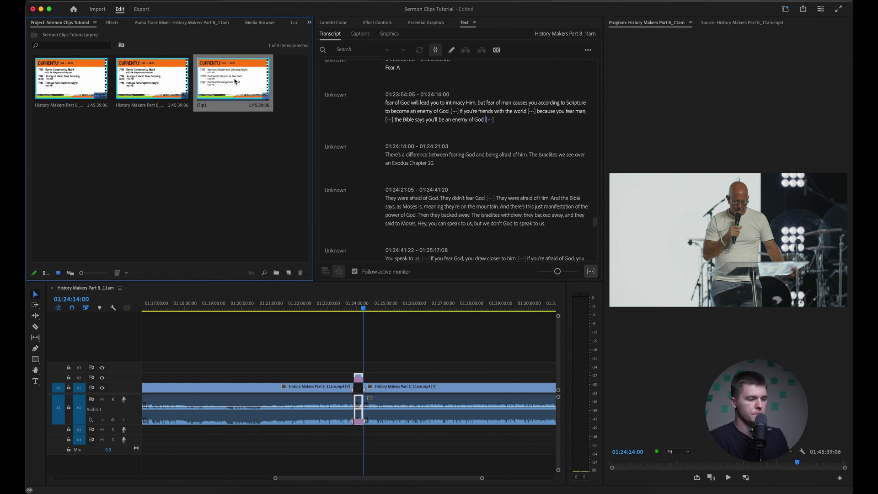
{"action": "double_click", "coordinate": [234, 81]}
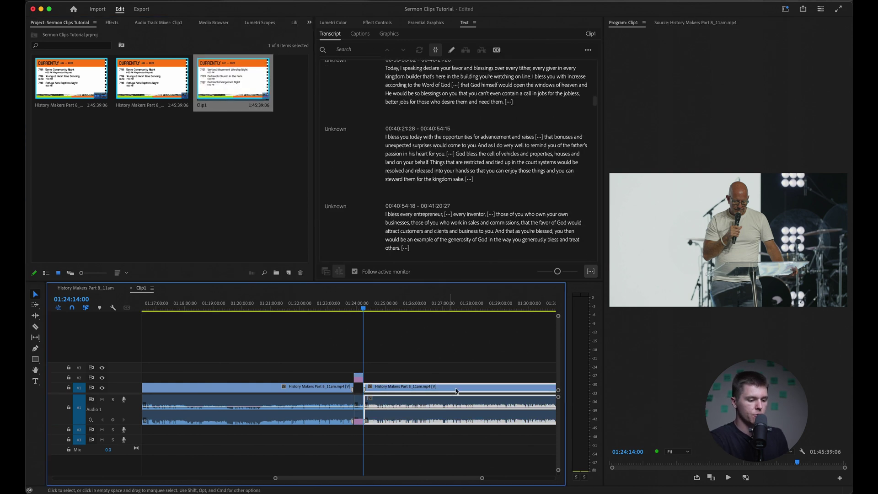
- Delete everything outside the 19:25 excerpt and close up the leftover gap
{"action": "key", "text": "Delete"}
{"action": "key", "text": "backslash"}
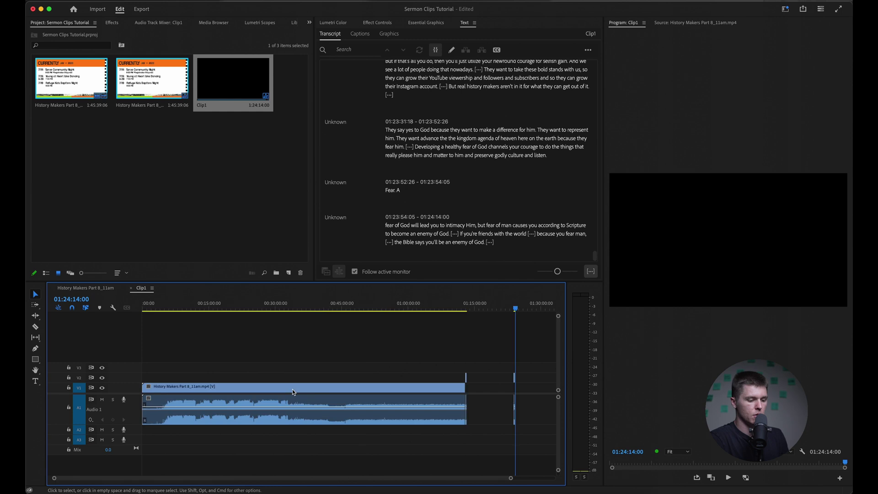
{"action": "left_click_drag", "start_coordinate": [438, 370], "coordinate": [474, 393]}
{"action": "key", "text": "Delete"}
{"action": "left_click", "coordinate": [405, 410]}
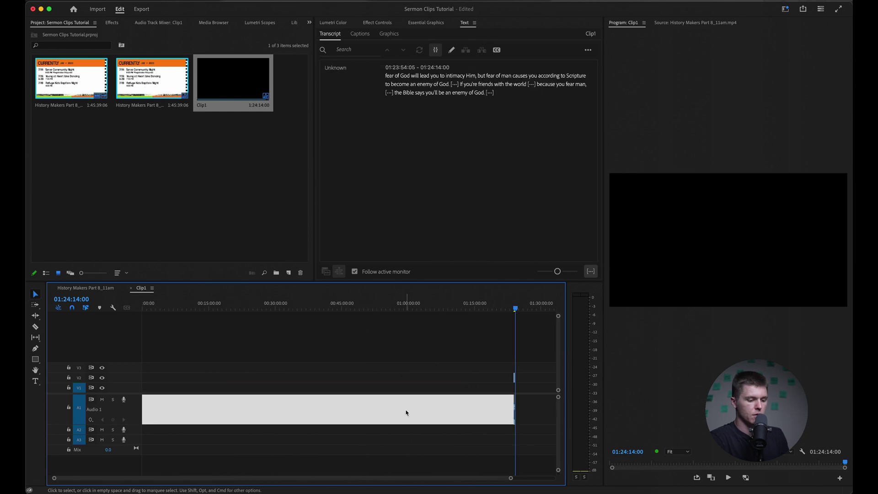
{"action": "key", "text": "Delete"}
{"action": "key", "text": "backslash"}
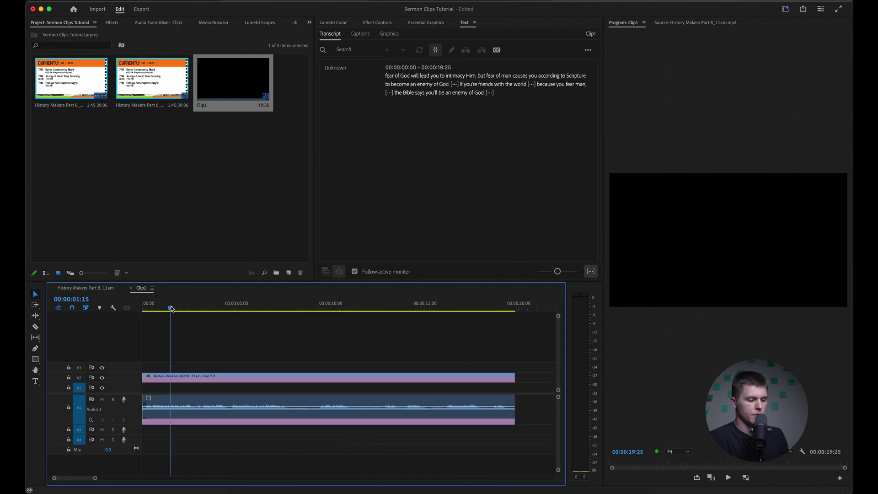
- Select both excerpt clips and play the excerpt from the start
{"action": "key", "text": "Home"}
{"action": "key", "text": "super+a"}
{"action": "key", "text": "space"}
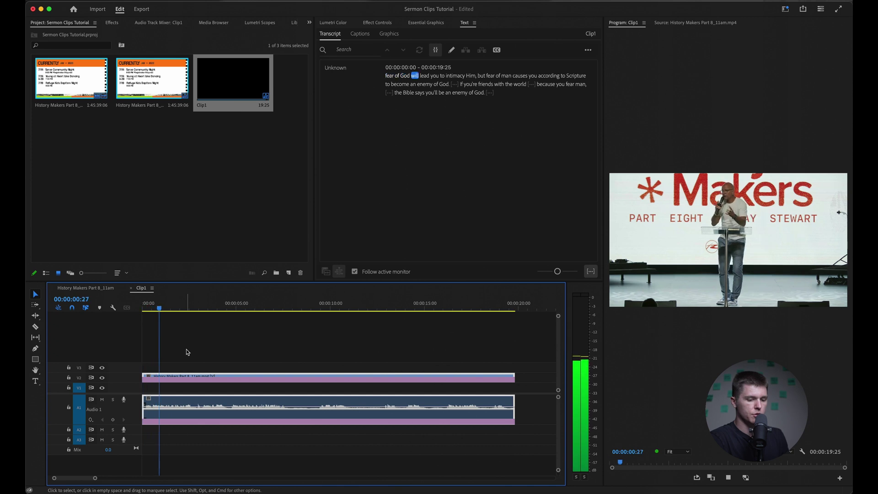
{"action": "key", "text": "space"}
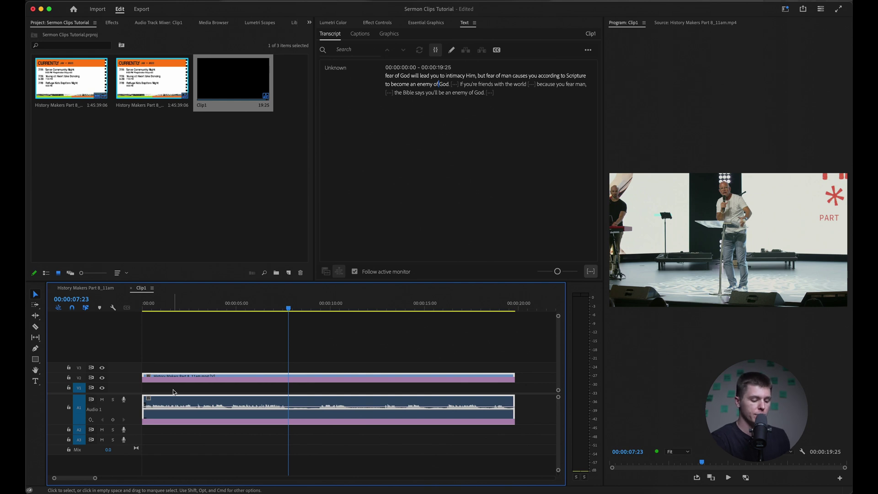
- Use Audio Gain (G) to normalize the max peak to 0 dB
{"action": "key", "text": "g"}
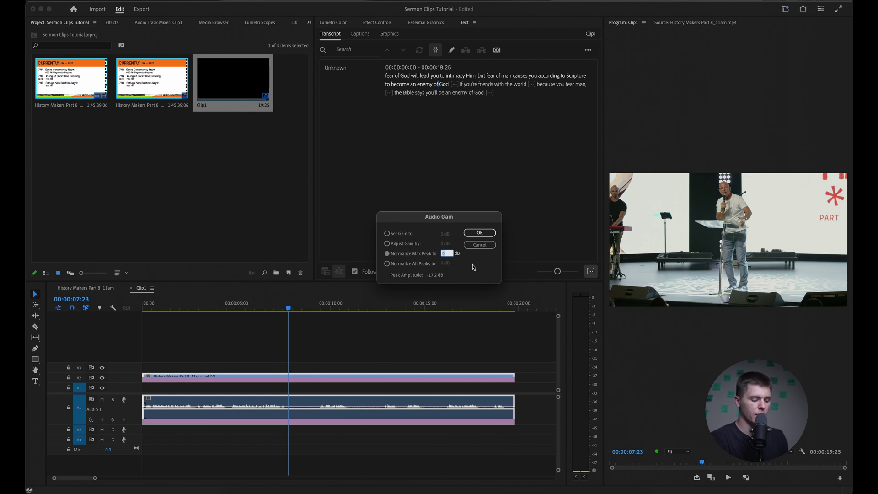
{"action": "type", "text": "0"}
{"action": "key", "text": "Return"}
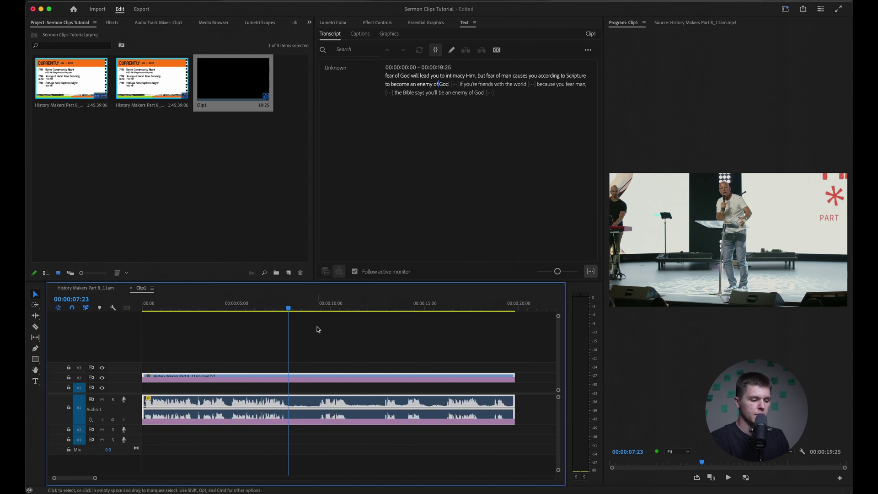
{"action": "key", "text": "Home"}
{"action": "key", "text": "space"}
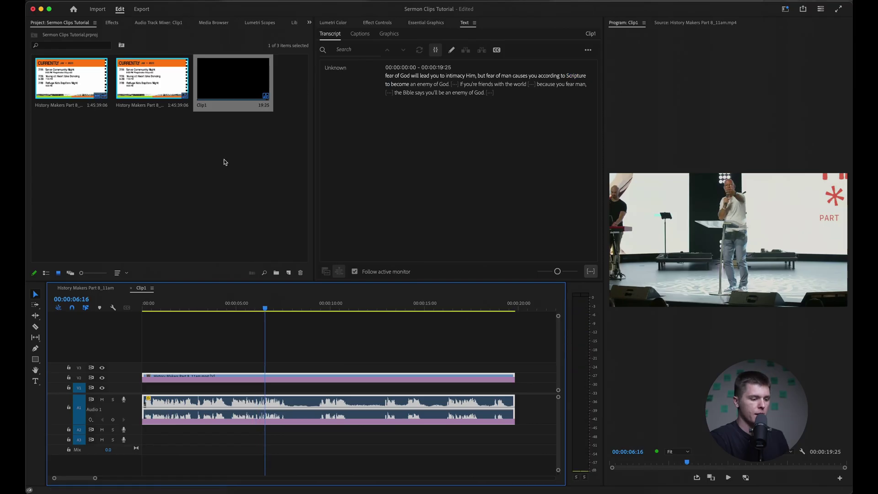
- Auto Reframe Clip1 into a Vertical 9:16 sequence named Clip1 - (9x16)
{"action": "right_click", "coordinate": [230, 92]}
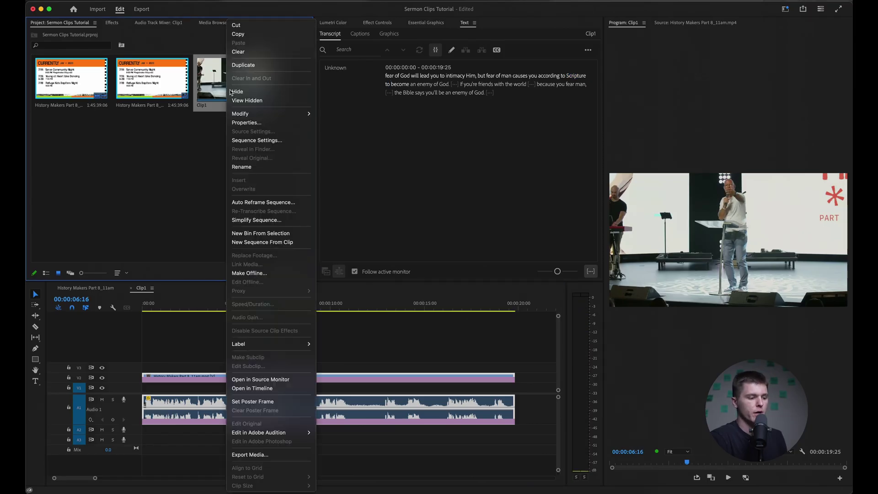
{"action": "left_click", "coordinate": [275, 203]}
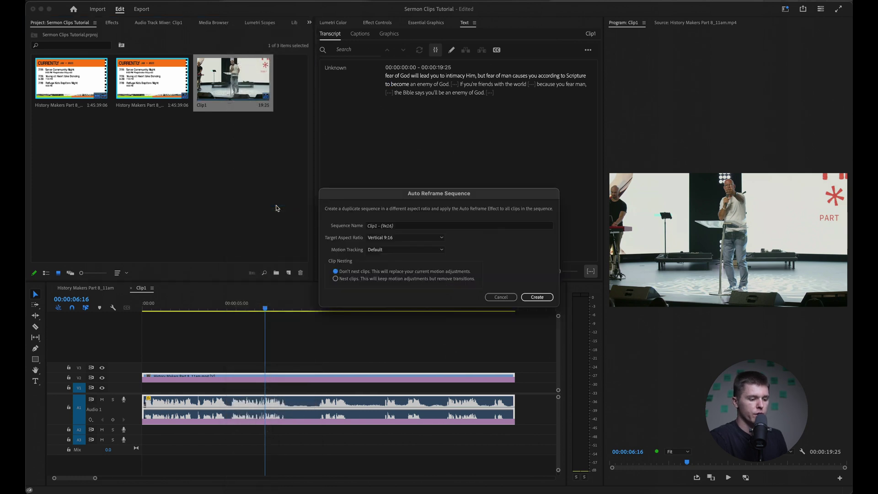
{"action": "left_click", "coordinate": [406, 237]}
{"action": "left_click", "coordinate": [358, 237]}
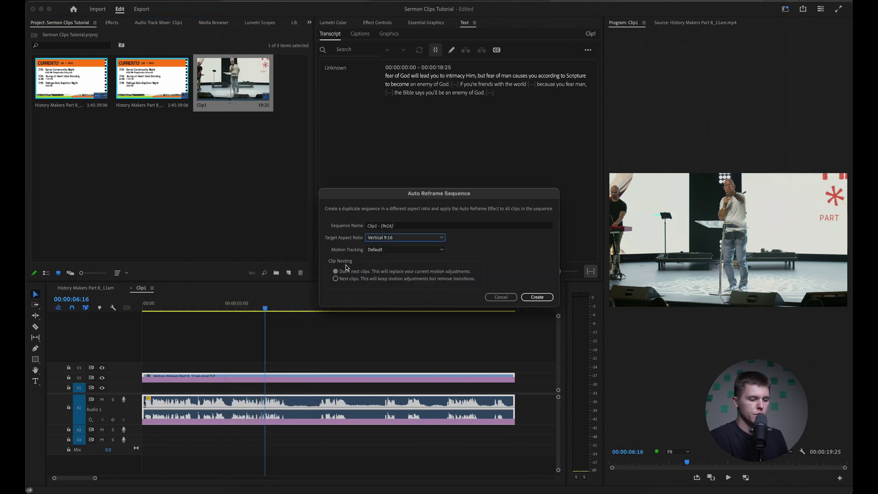
{"action": "left_click", "coordinate": [544, 300]}
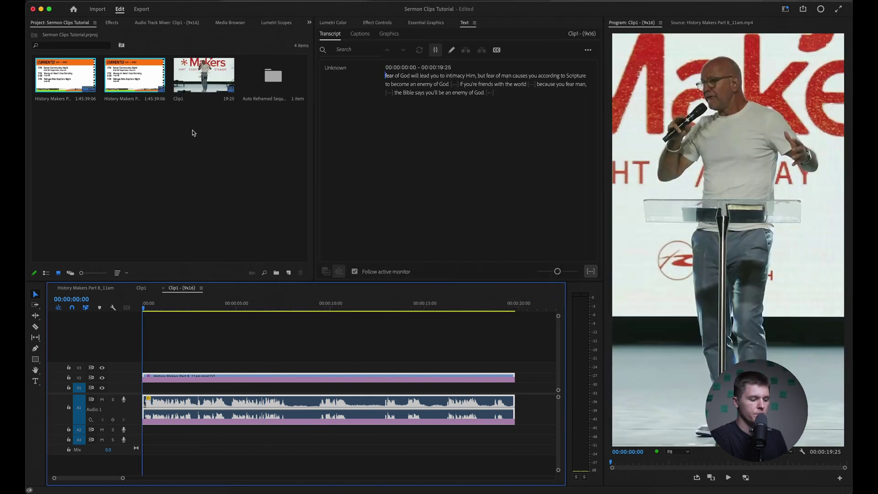
- Open the Auto Reframed Sequences bin and scrub through Clip1 - (9x16) to check framing
{"action": "double_click", "coordinate": [267, 99]}
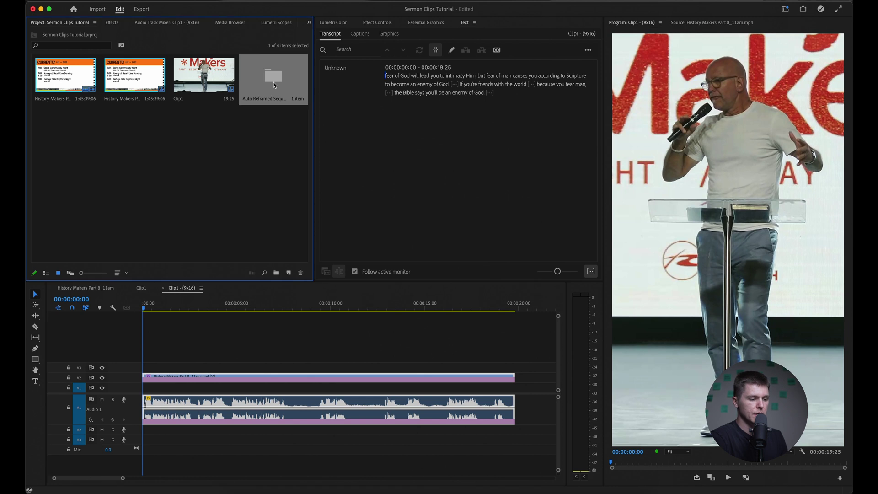
{"action": "left_click", "coordinate": [71, 83]}
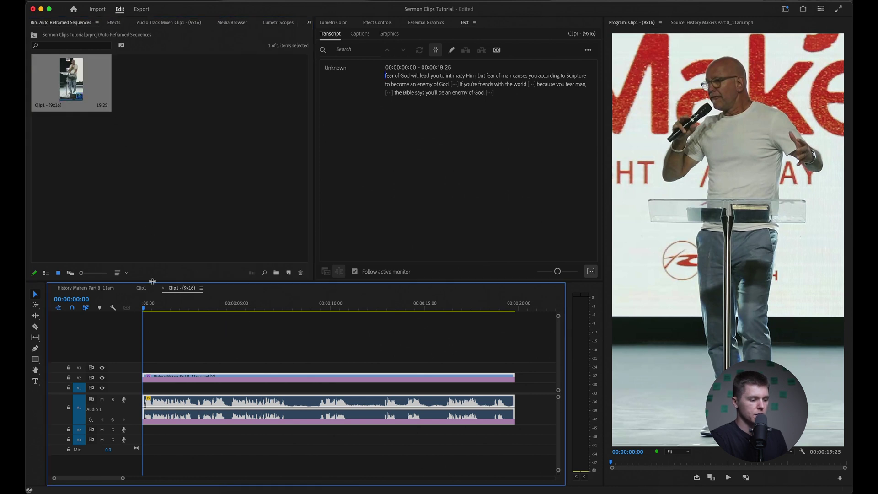
{"action": "left_click_drag", "start_coordinate": [146, 309], "coordinate": [457, 340]}
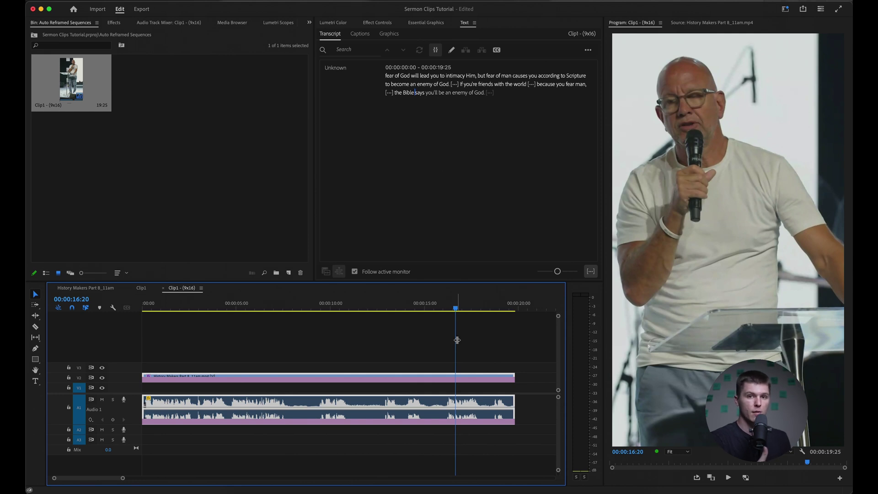
{"action": "left_click_drag", "start_coordinate": [457, 340], "coordinate": [496, 341]}
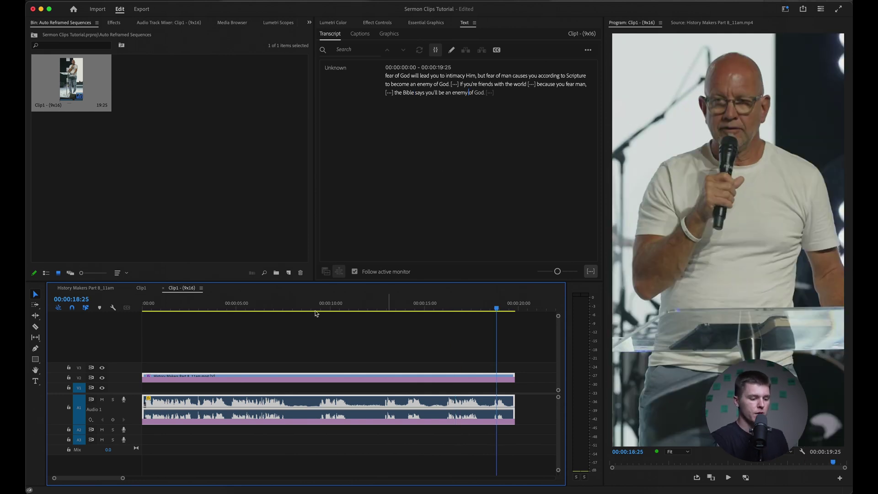
- Change the reframed sequence's frame size from 607 wide to 1080 x 1920 in Sequence Settings
{"action": "right_click", "coordinate": [56, 86]}
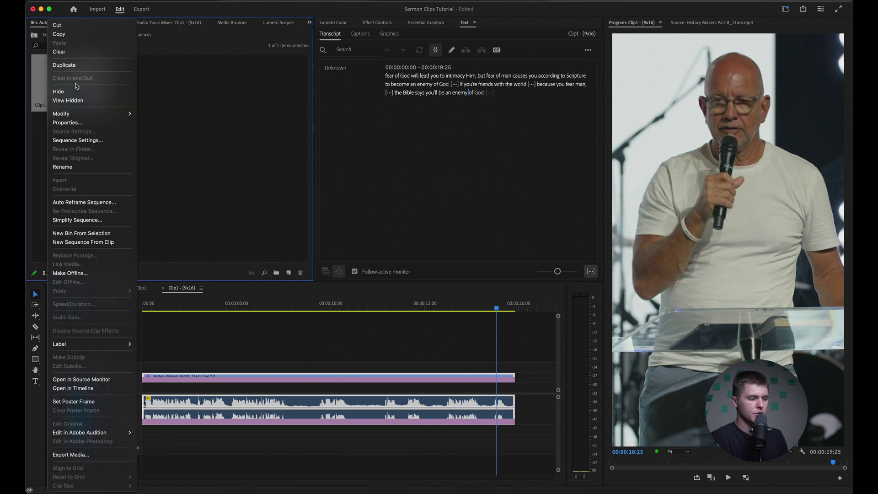
{"action": "left_click", "coordinate": [99, 140]}
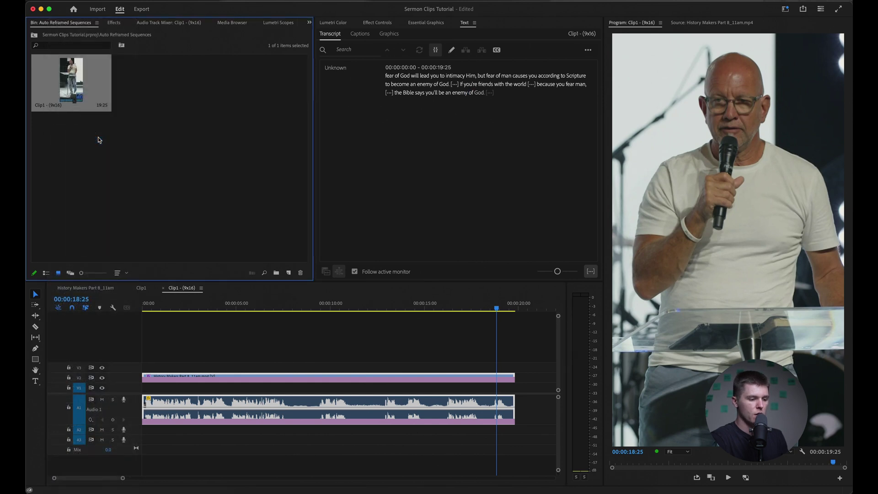
{"action": "left_click", "coordinate": [390, 158]}
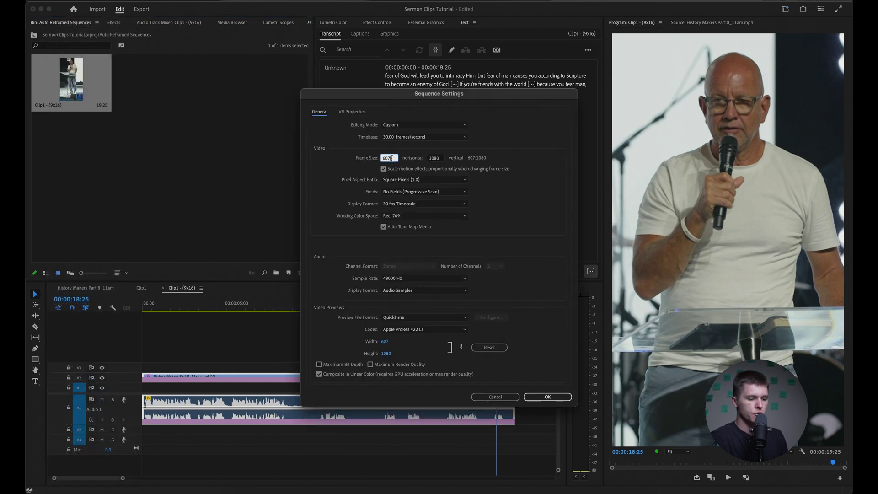
{"action": "key", "text": "BackSpace"}
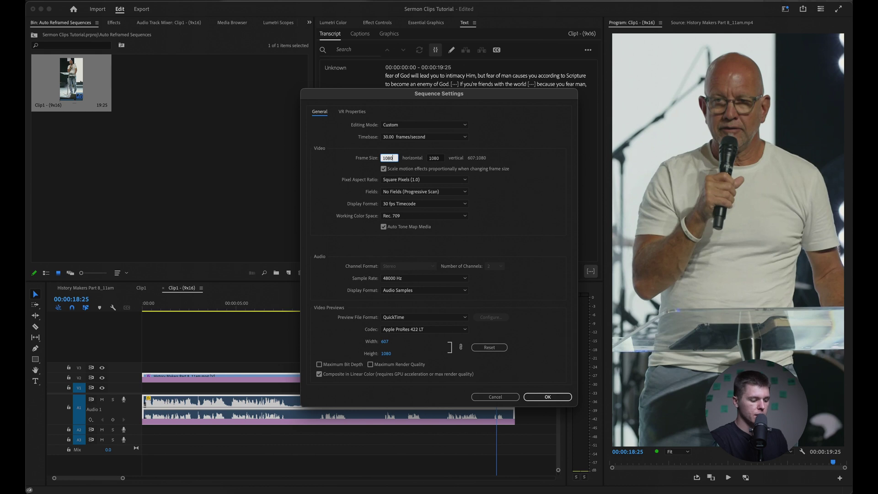
{"action": "key", "text": "Tab"}
{"action": "type", "text": "192"}
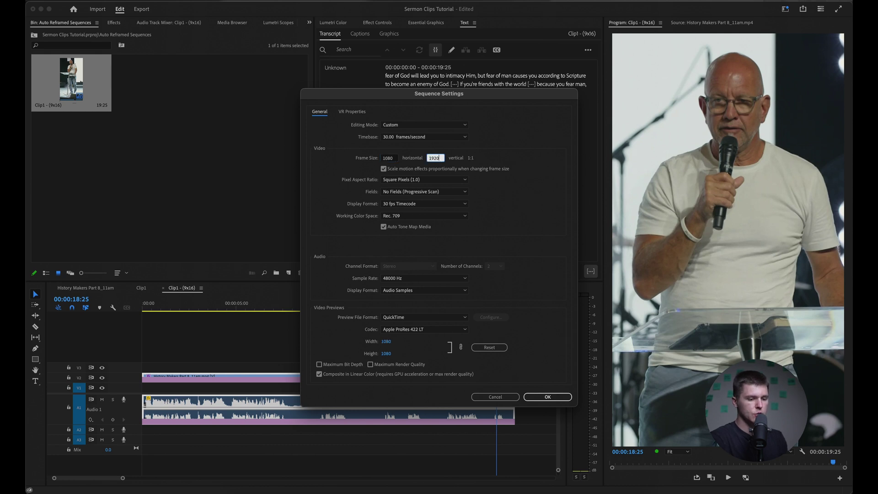
{"action": "type", "text": "0"}
{"action": "key", "text": "Return"}
{"action": "key", "text": "Return"}
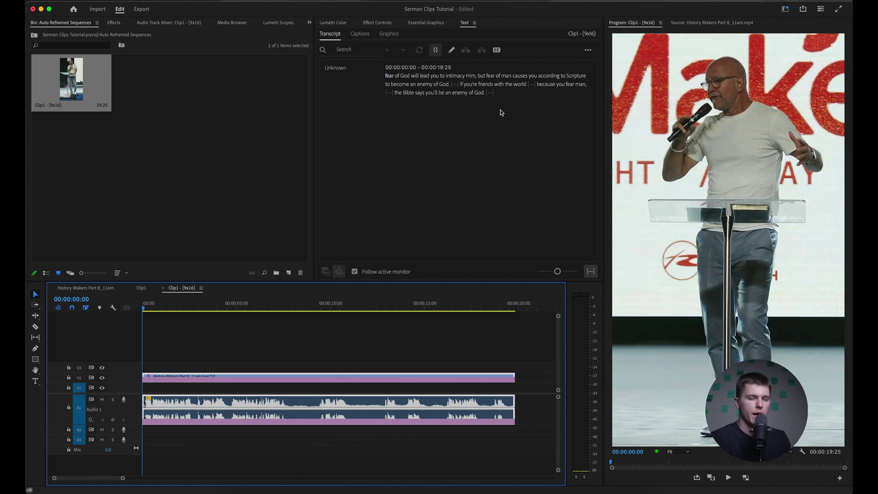
- Play back the vertical sequence, then bring up the Create captions dialog
{"action": "left_click", "coordinate": [454, 75]}
{"action": "key", "text": "space"}
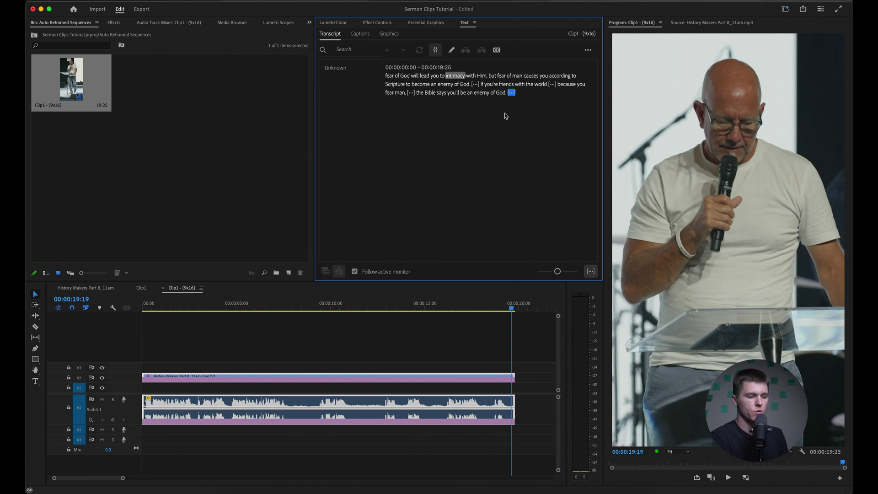
{"action": "left_click", "coordinate": [497, 50]}
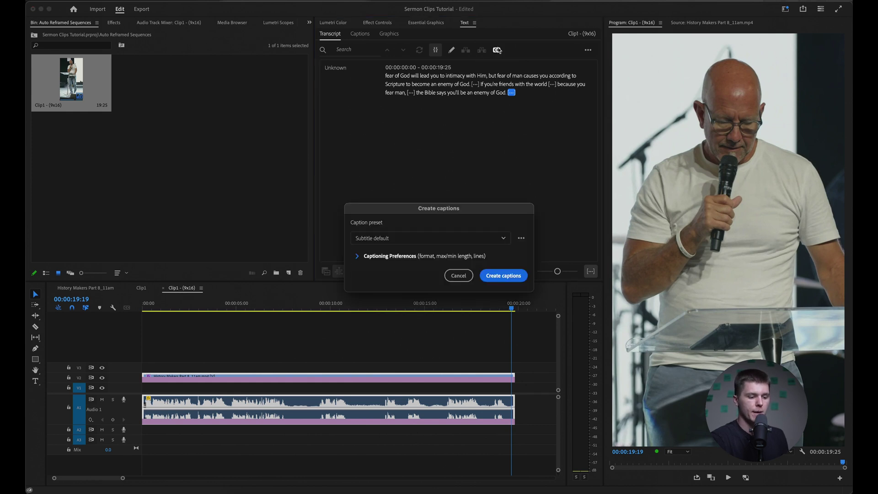
- Set caption Maximum length to 36 and Lines to Single, then create captions from the transcript
{"action": "left_click", "coordinate": [356, 256]}
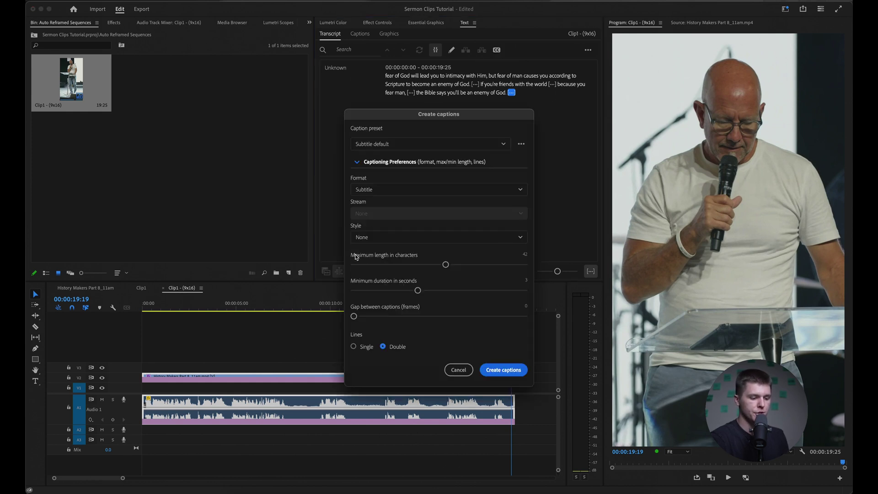
{"action": "left_click", "coordinate": [428, 265]}
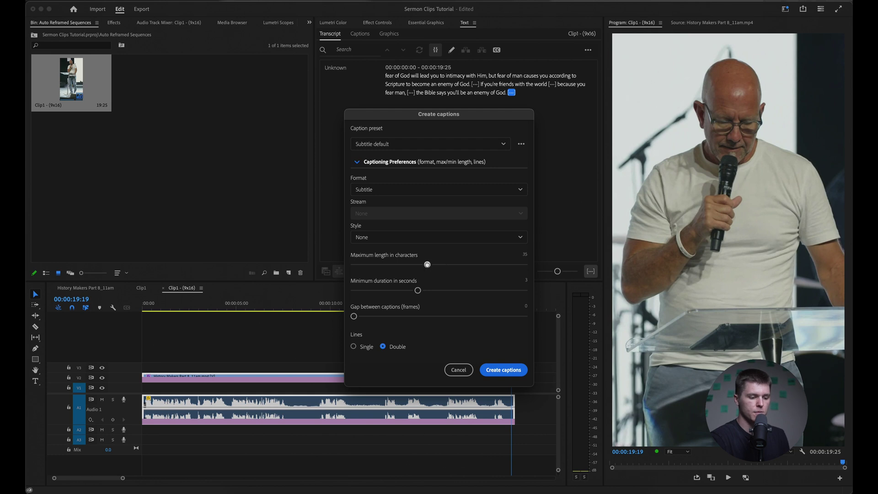
{"action": "left_click_drag", "start_coordinate": [427, 264], "coordinate": [430, 264]}
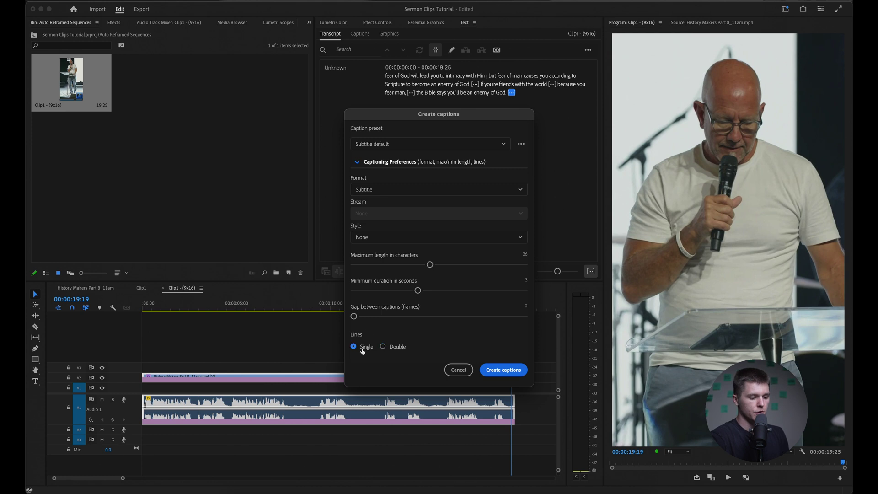
{"action": "left_click", "coordinate": [495, 373]}
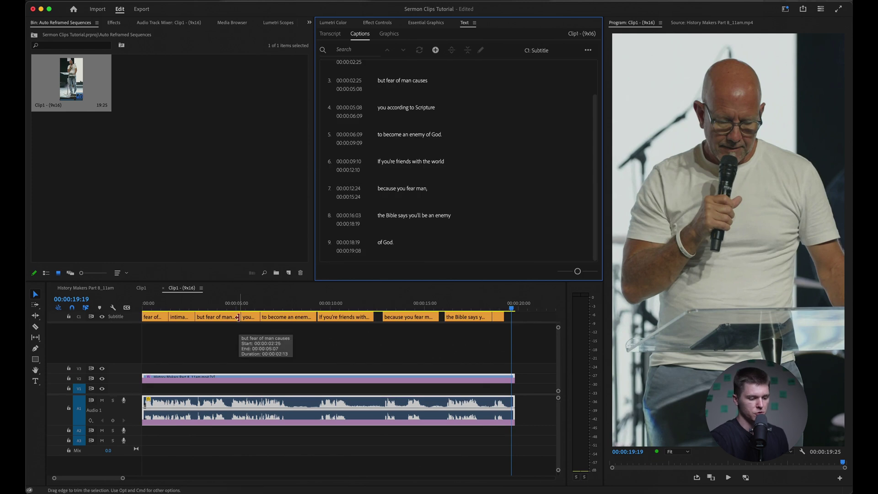
- Stretch 'If you're friends with the world' and 'because you fear man,' to meet the next captions, and extend the last to the clip end
{"action": "left_click", "coordinate": [310, 320]}
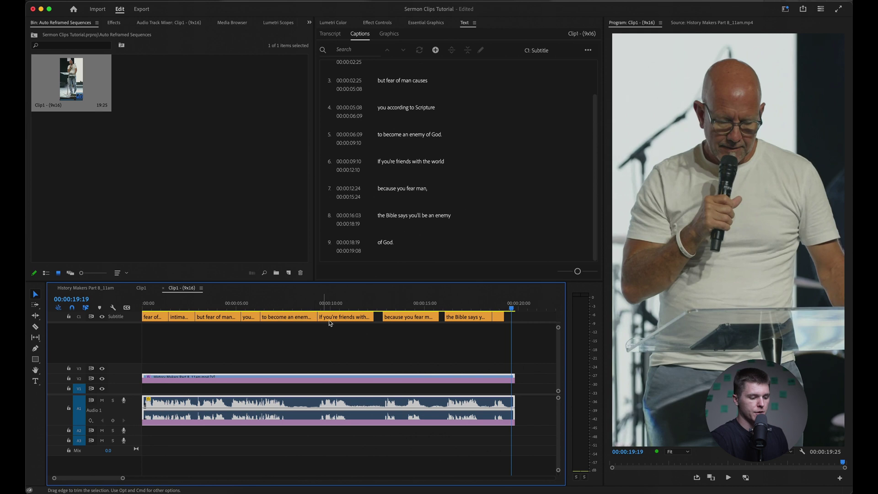
{"action": "left_click_drag", "start_coordinate": [369, 317], "coordinate": [381, 317]}
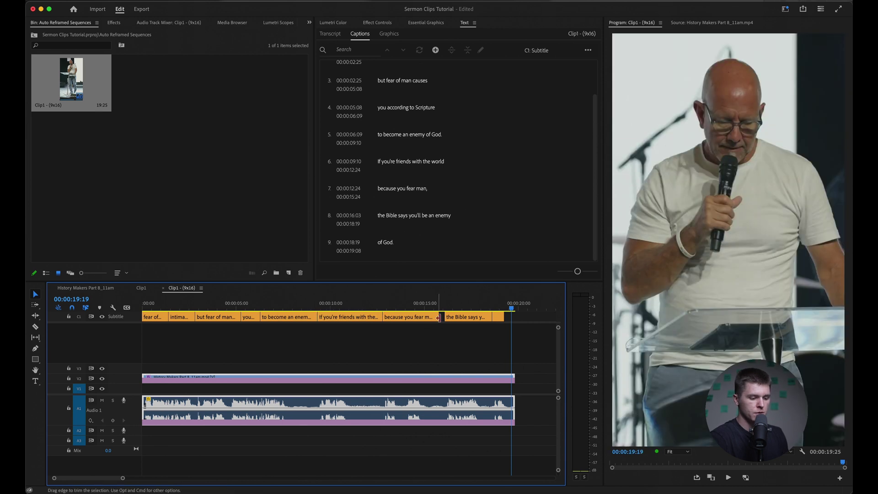
{"action": "left_click_drag", "start_coordinate": [435, 317], "coordinate": [445, 317]}
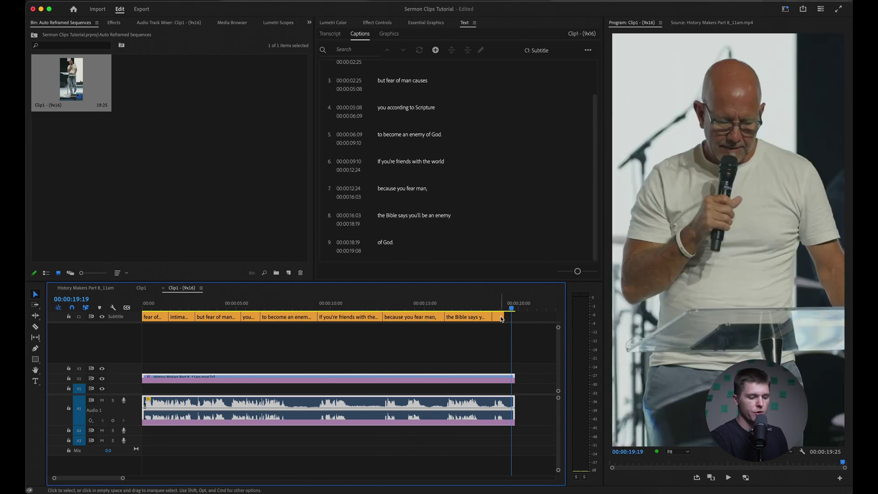
{"action": "left_click_drag", "start_coordinate": [504, 317], "coordinate": [514, 316]}
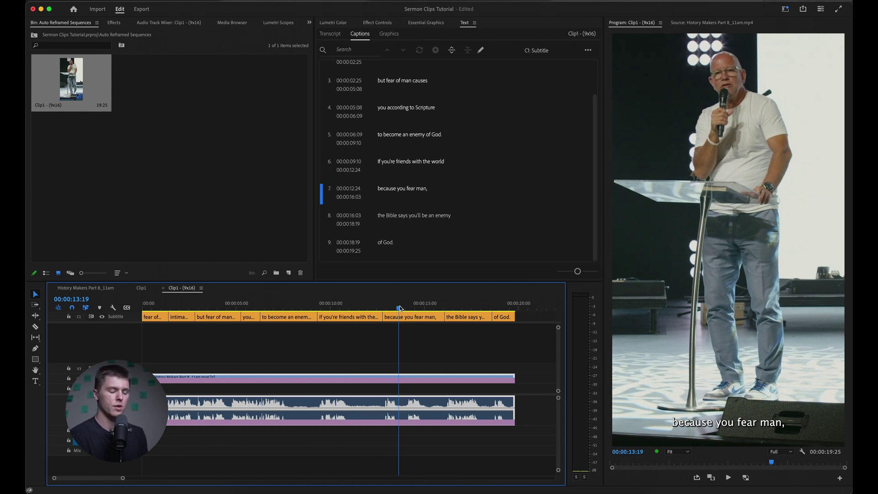
{"action": "left_click_drag", "start_coordinate": [509, 341], "coordinate": [150, 314]}
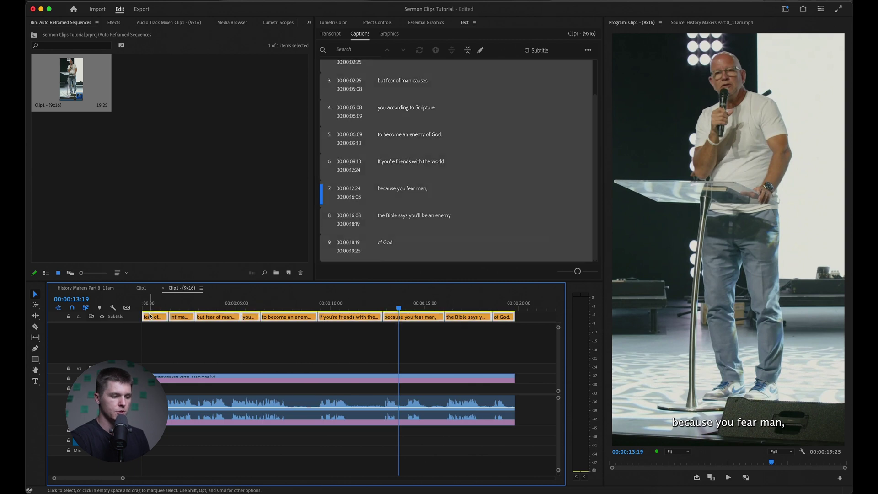
- Make all selected captions slightly smaller and place them in the centre zone of the frame
{"action": "left_click", "coordinate": [426, 28]}
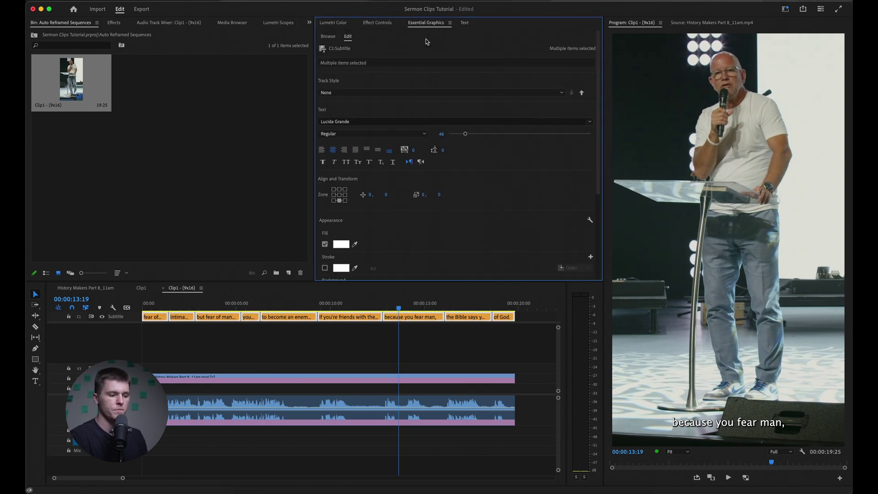
{"action": "left_click_drag", "start_coordinate": [465, 134], "coordinate": [467, 134]}
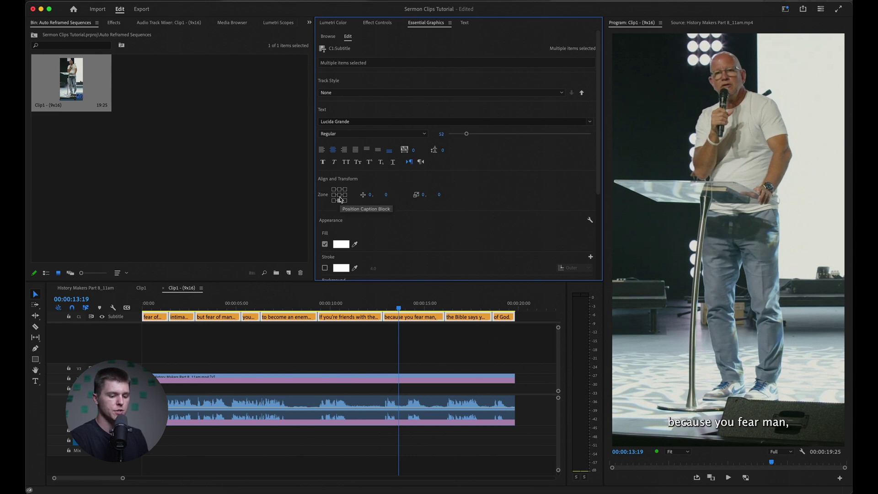
{"action": "left_click", "coordinate": [339, 196]}
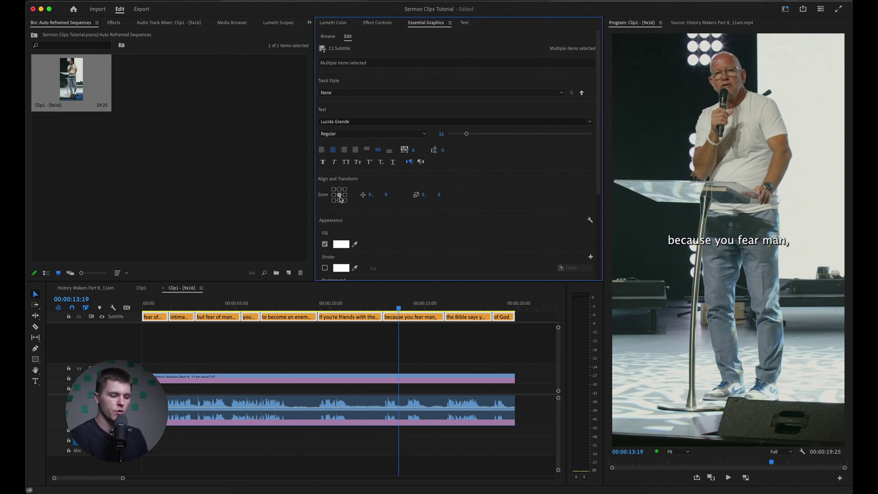
{"action": "mouse_move", "coordinate": [386, 197]}
{"action": "left_mouse_down"}
{"action": "mouse_move", "coordinate": [393, 197]}
{"action": "mouse_move", "coordinate": [386, 197]}
{"action": "left_mouse_up"}
{"action": "scroll", "coordinate": [349, 130], "scroll_direction": "down", "scroll_amount": 5}
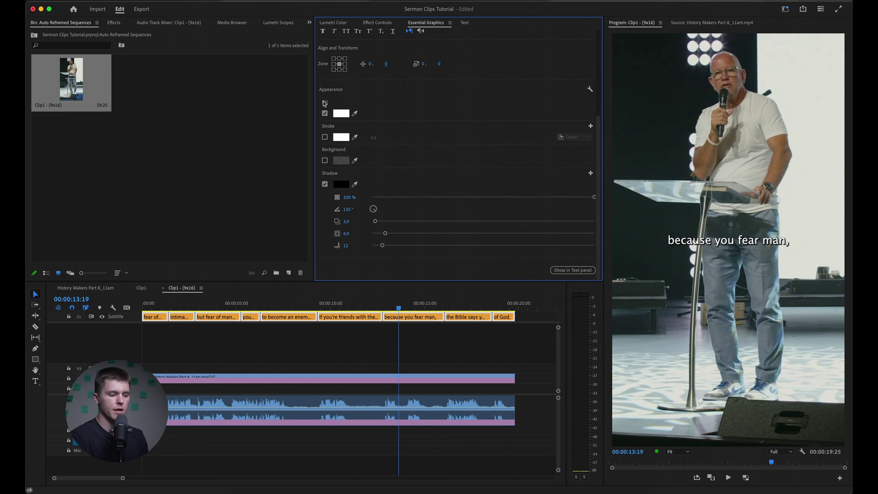
- Remove the caption shadow and add a black background box at 100% opacity, size 15.7
{"action": "left_click", "coordinate": [325, 184]}
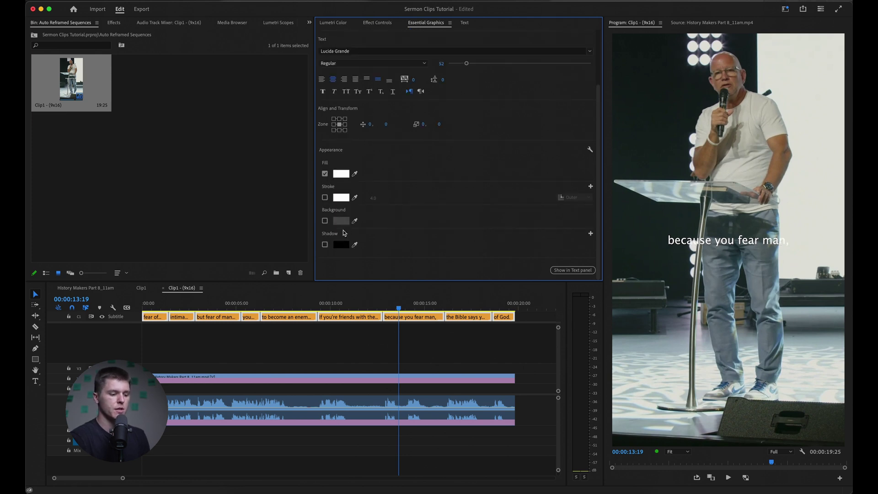
{"action": "left_click", "coordinate": [325, 221]}
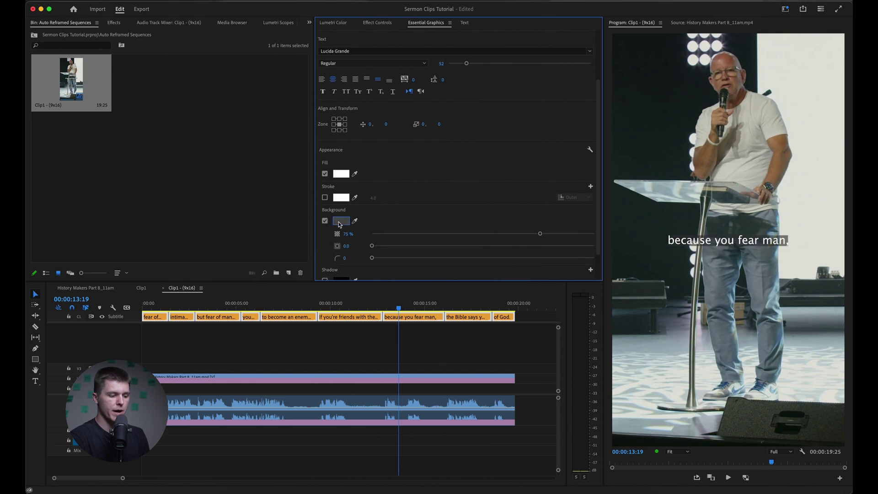
{"action": "left_click", "coordinate": [340, 221]}
{"action": "key", "text": "Return"}
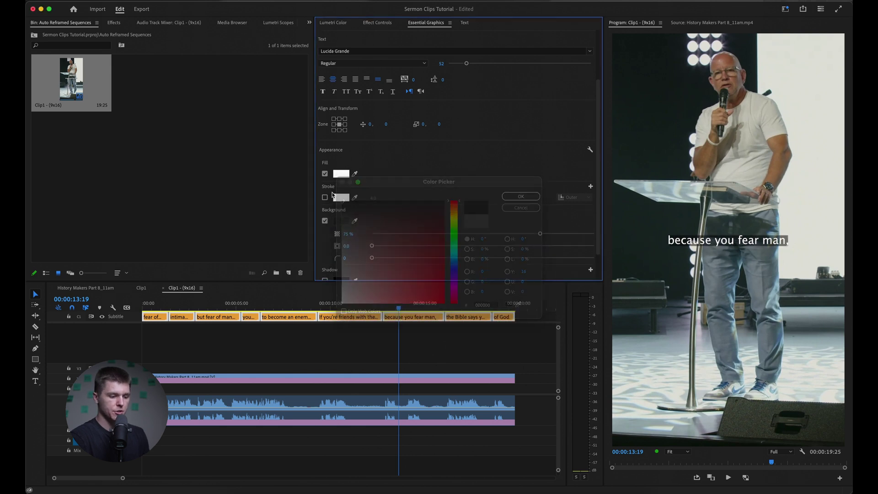
{"action": "scroll", "coordinate": [431, 233], "scroll_direction": "down", "scroll_amount": 1}
{"action": "left_click_drag", "start_coordinate": [540, 212], "coordinate": [609, 213]}
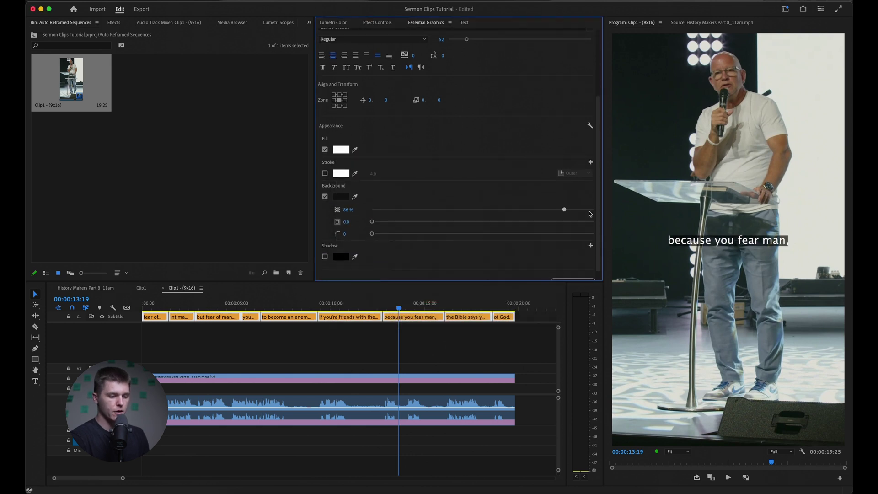
{"action": "left_click_drag", "start_coordinate": [376, 223], "coordinate": [408, 224]}
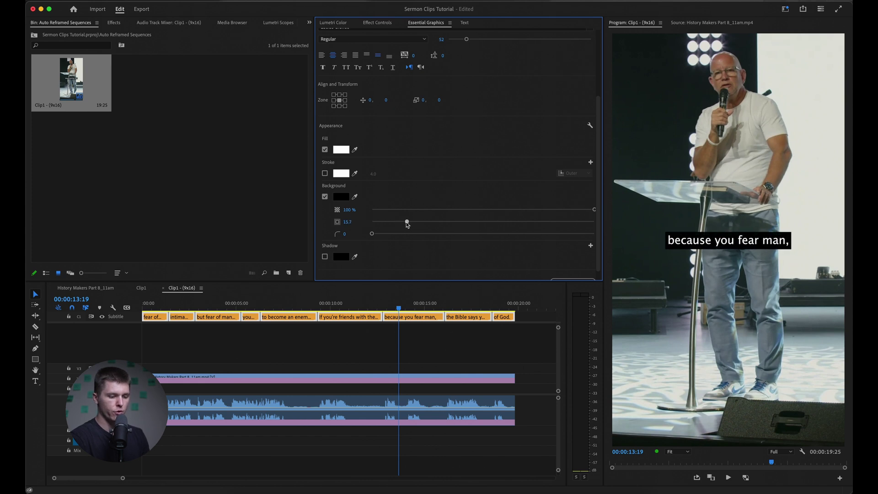
{"action": "scroll", "coordinate": [408, 217], "scroll_direction": "up", "scroll_amount": 4}
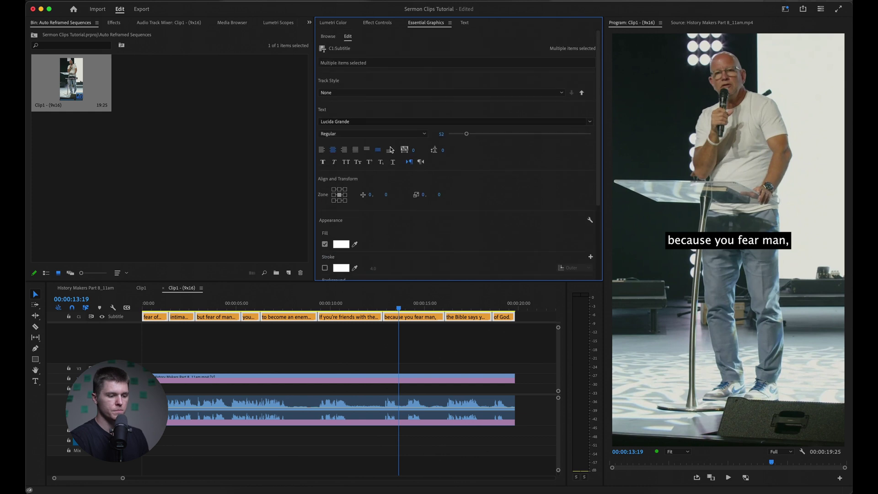
- Set the caption font to Helvetica Now Display with the Bold style
{"action": "left_click", "coordinate": [366, 121]}
{"action": "type", "text": "helvetica no"}
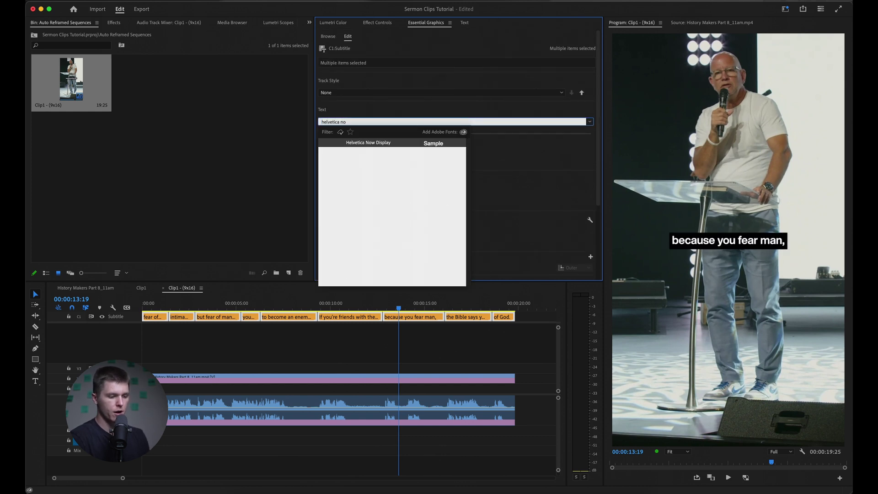
{"action": "key", "text": "Return"}
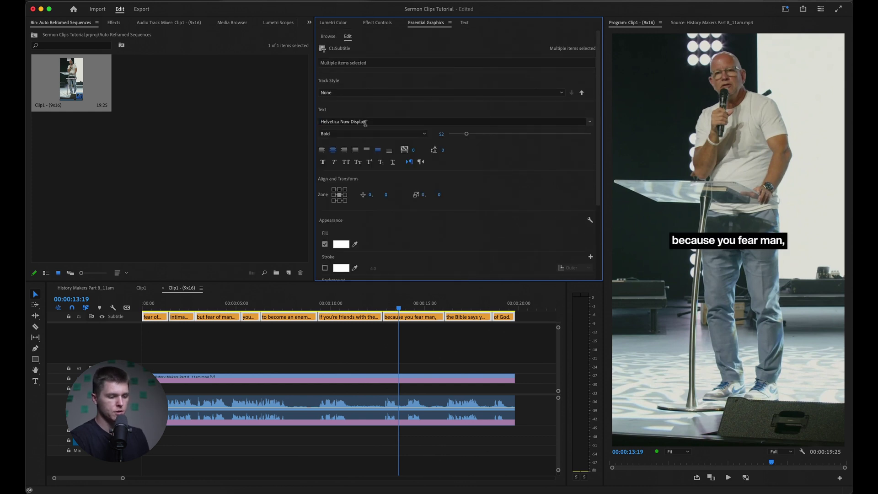
{"action": "left_click", "coordinate": [361, 134]}
{"action": "left_click", "coordinate": [360, 142]}
- Enable All Caps, settle the font size at 45, and scrub the timeline to review the captions
{"action": "mouse_move", "coordinate": [467, 133]}
{"action": "left_mouse_down"}
{"action": "mouse_move", "coordinate": [475, 135]}
{"action": "mouse_move", "coordinate": [467, 138]}
{"action": "left_mouse_up"}
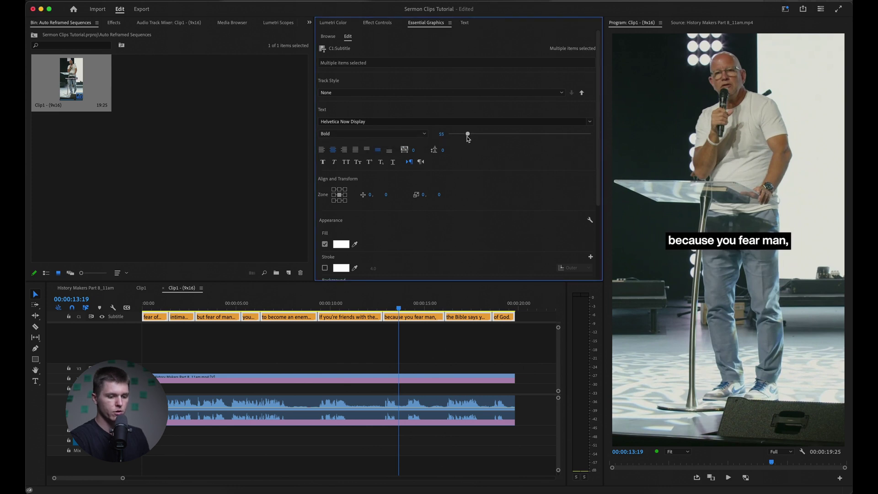
{"action": "left_click", "coordinate": [346, 162]}
{"action": "left_click_drag", "start_coordinate": [467, 133], "coordinate": [463, 135]}
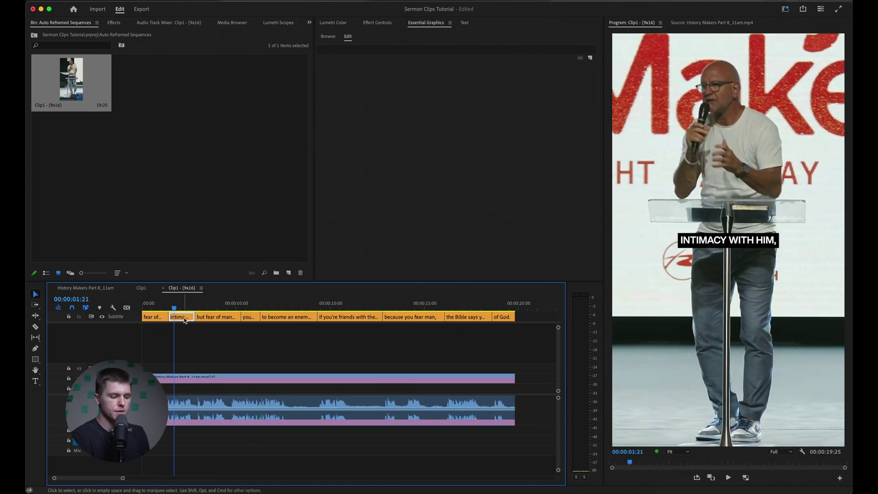
{"action": "left_click_drag", "start_coordinate": [180, 305], "coordinate": [191, 308]}
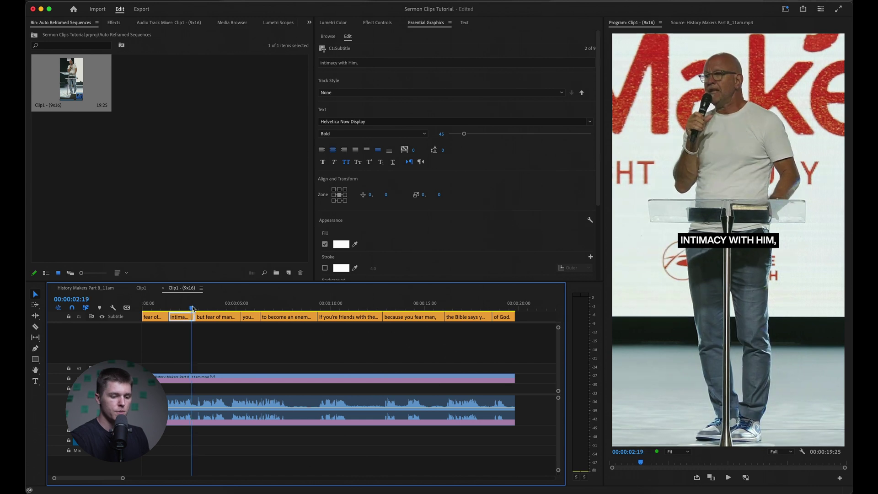
{"action": "left_click_drag", "start_coordinate": [191, 308], "coordinate": [339, 310]}
- Split the 'If you're friends with the world' caption in two at the playhead
{"action": "left_click", "coordinate": [357, 317]}
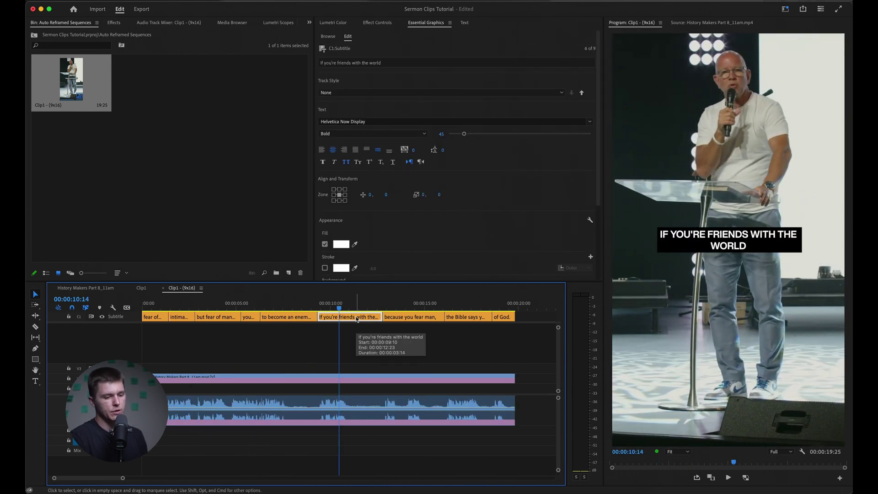
{"action": "left_click_drag", "start_coordinate": [313, 308], "coordinate": [349, 307]}
{"action": "left_click", "coordinate": [368, 317]}
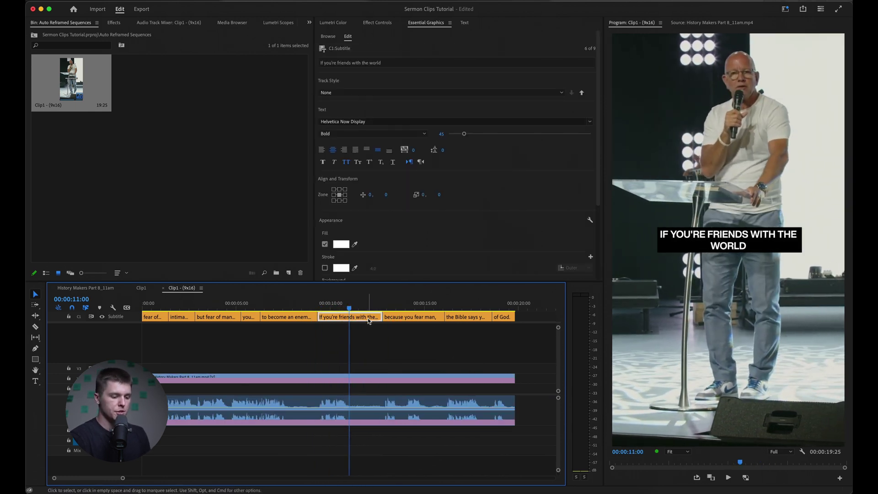
{"action": "left_click", "coordinate": [463, 26]}
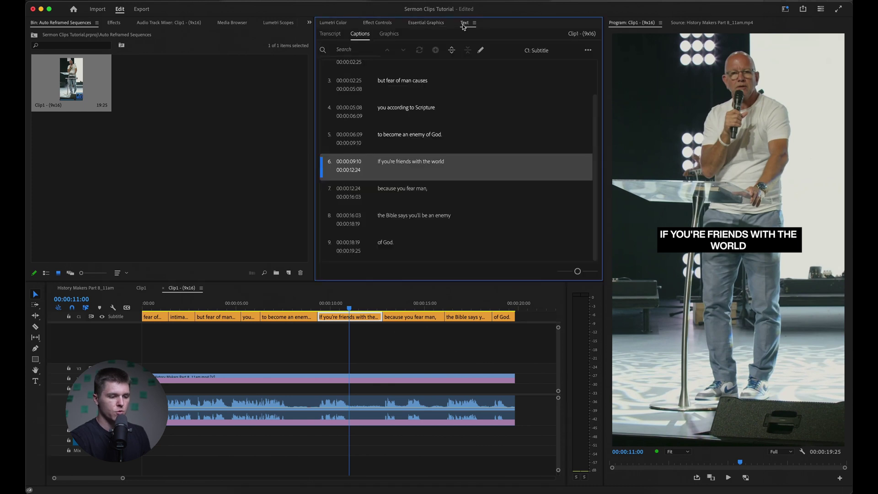
{"action": "scroll", "coordinate": [359, 334], "scroll_direction": "up", "scroll_amount": 5}
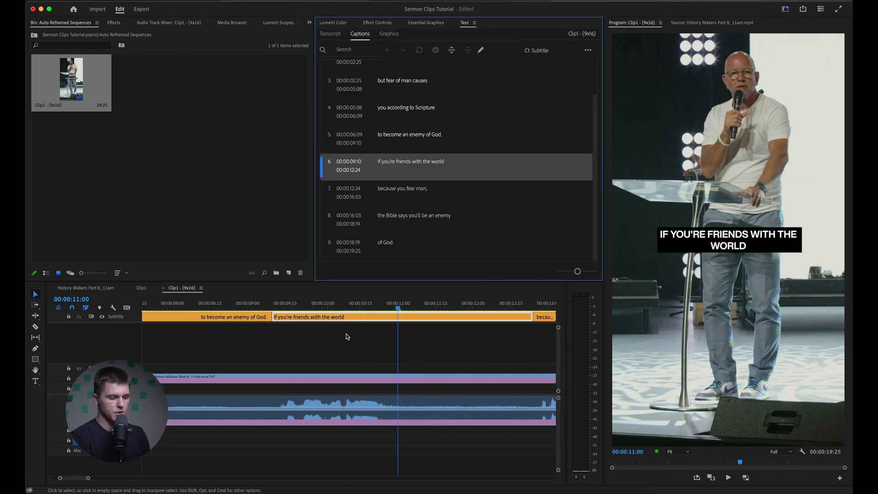
{"action": "left_click", "coordinate": [295, 305]}
{"action": "mouse_move", "coordinate": [295, 305]}
{"action": "left_mouse_down"}
{"action": "mouse_move", "coordinate": [350, 307]}
{"action": "mouse_move", "coordinate": [287, 309]}
{"action": "left_mouse_up"}
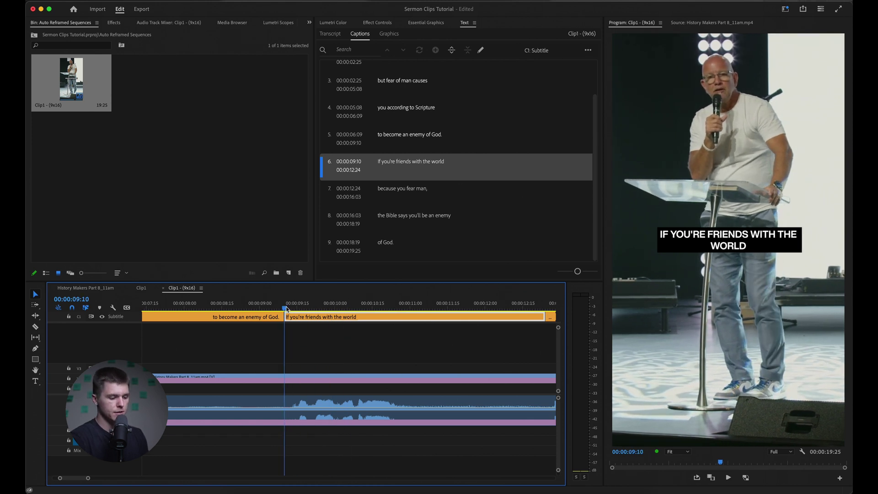
{"action": "left_click", "coordinate": [342, 305]}
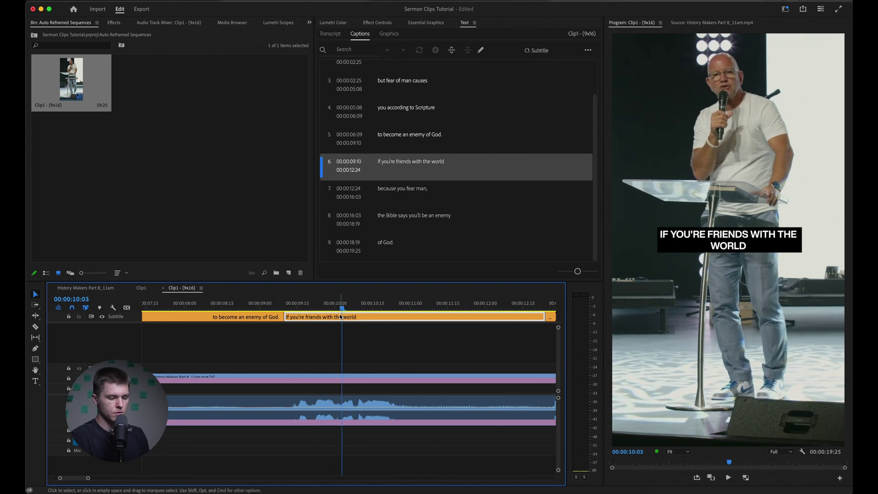
{"action": "key", "text": "super+k"}
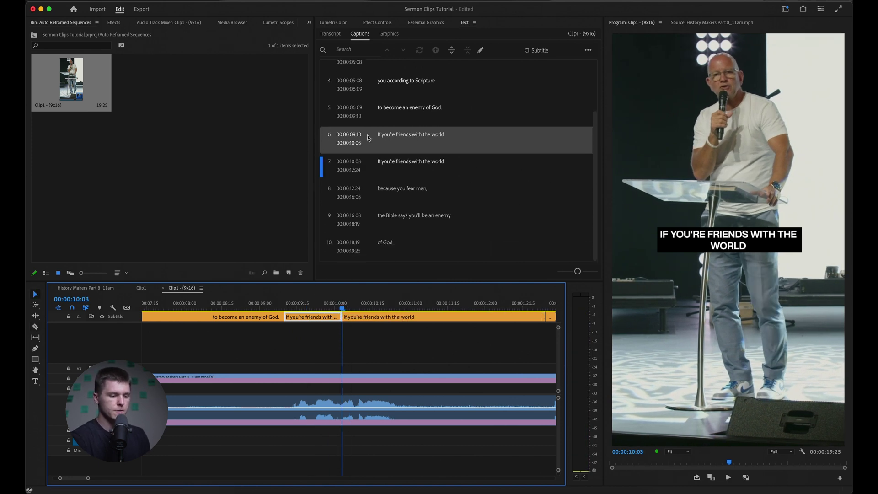
- Edit the halves so caption 6 reads 'If you're friends' and caption 7 reads 'with the world'
{"action": "left_click", "coordinate": [354, 163]}
{"action": "left_click", "coordinate": [395, 147]}
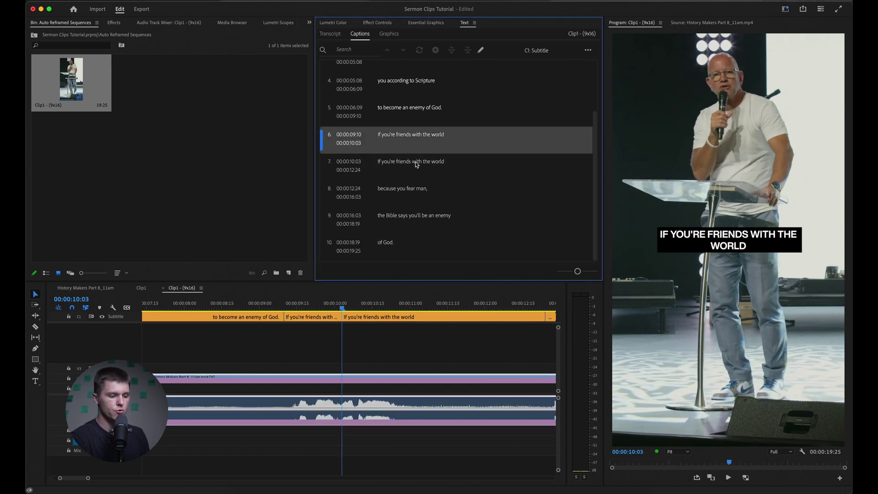
{"action": "double_click", "coordinate": [451, 136]}
{"action": "left_click", "coordinate": [454, 136]}
{"action": "key", "text": "BackSpace"}
{"action": "key", "text": "BackSpace"}
{"action": "key", "text": "BackSpace"}
{"action": "key", "text": "BackSpace"}
{"action": "key", "text": "BackSpace"}
{"action": "key", "text": "BackSpace"}
{"action": "key", "text": "BackSpace"}
{"action": "key", "text": "BackSpace"}
{"action": "key", "text": "BackSpace"}
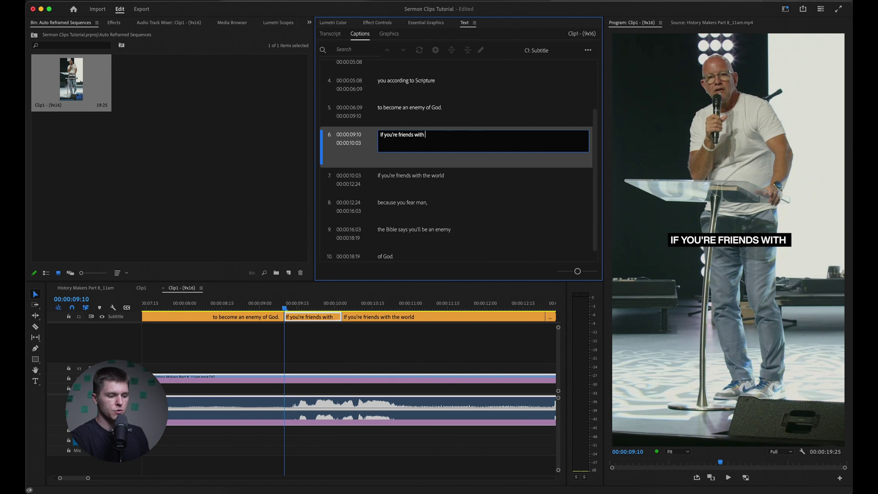
{"action": "key", "text": "BackSpace"}
{"action": "key", "text": "BackSpace"}
{"action": "key", "text": "BackSpace"}
{"action": "key", "text": "BackSpace"}
{"action": "key", "text": "BackSpace"}
{"action": "left_click", "coordinate": [425, 182]}
{"action": "left_click", "coordinate": [424, 182]}
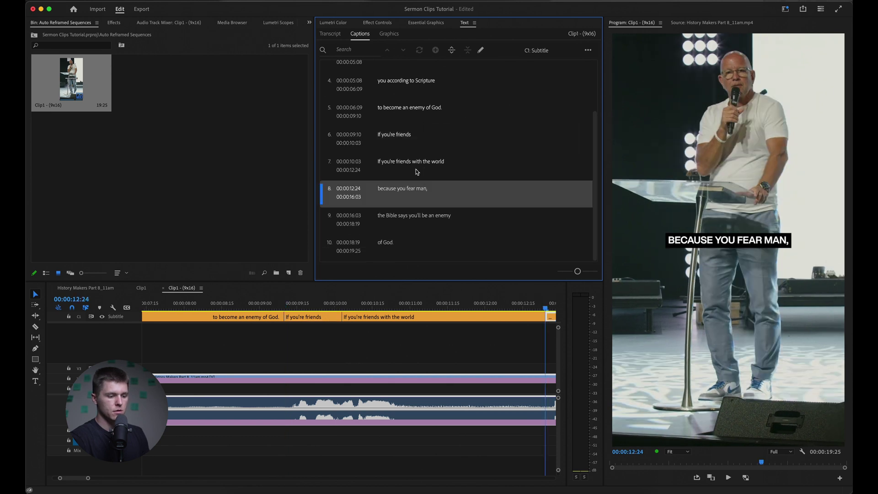
{"action": "double_click", "coordinate": [410, 164]}
{"action": "left_click", "coordinate": [414, 163]}
{"action": "key", "text": "super+BackSpace"}
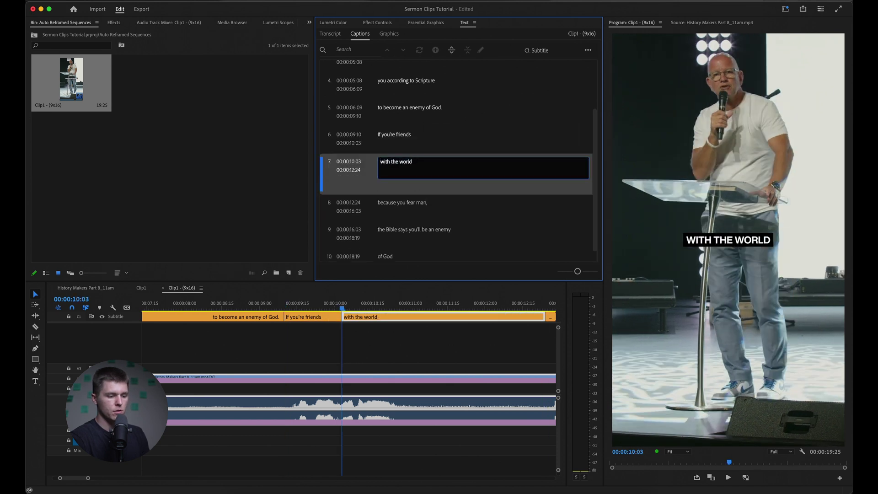
{"action": "key", "text": "Escape"}
- Play back the split captions to check them, then fit the whole sequence in the timeline
{"action": "scroll", "coordinate": [297, 304], "scroll_direction": "down", "scroll_amount": 3}
{"action": "left_click", "coordinate": [297, 304]}
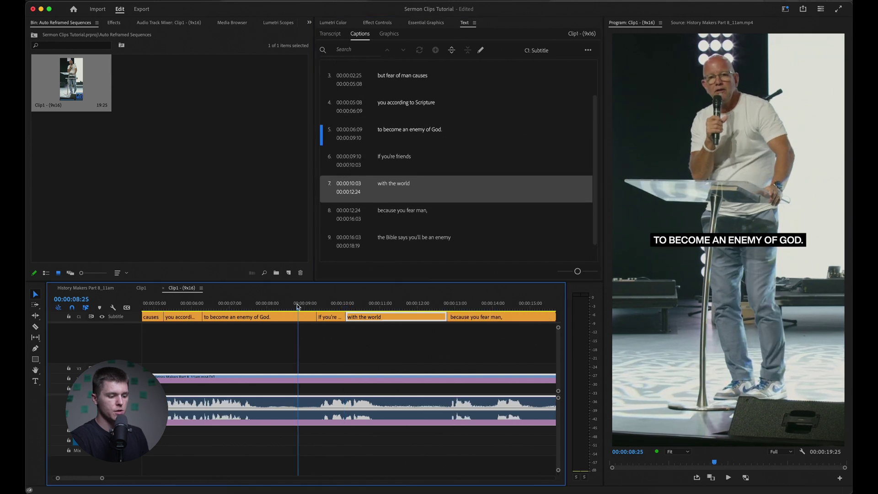
{"action": "left_click", "coordinate": [268, 309]}
{"action": "key", "text": "space"}
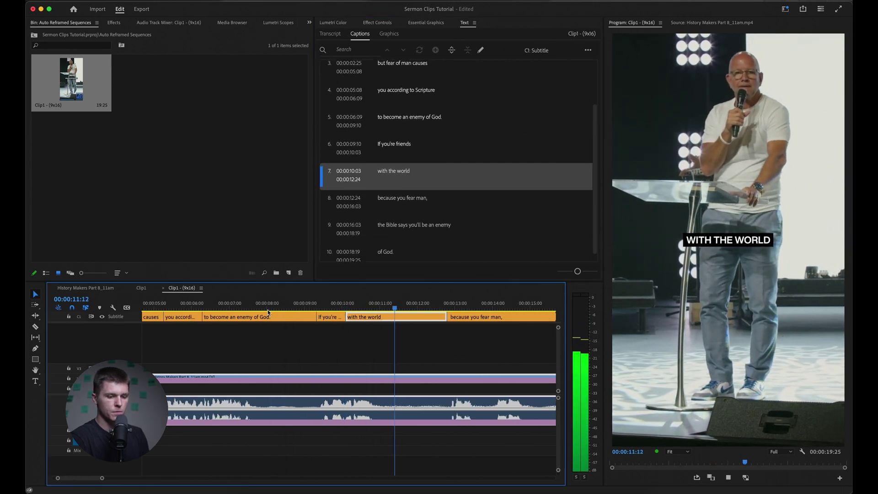
{"action": "key", "text": "space"}
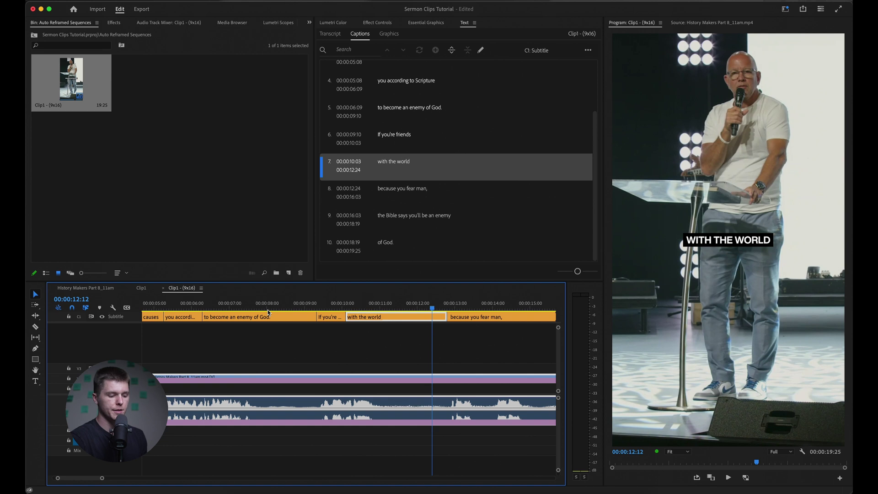
{"action": "key", "text": "minus"}
- Create a new track style named 'Clip 1 Style' from the 'with the world' caption's formatting
{"action": "left_click", "coordinate": [356, 330]}
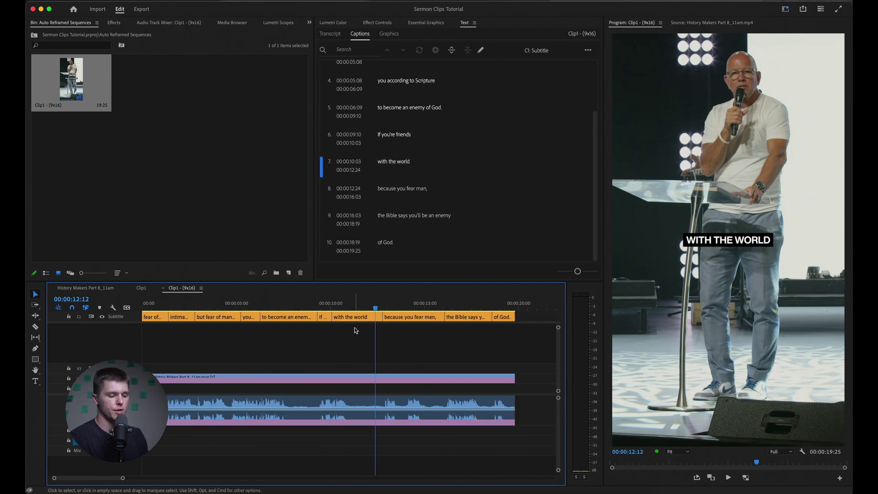
{"action": "left_click", "coordinate": [356, 316]}
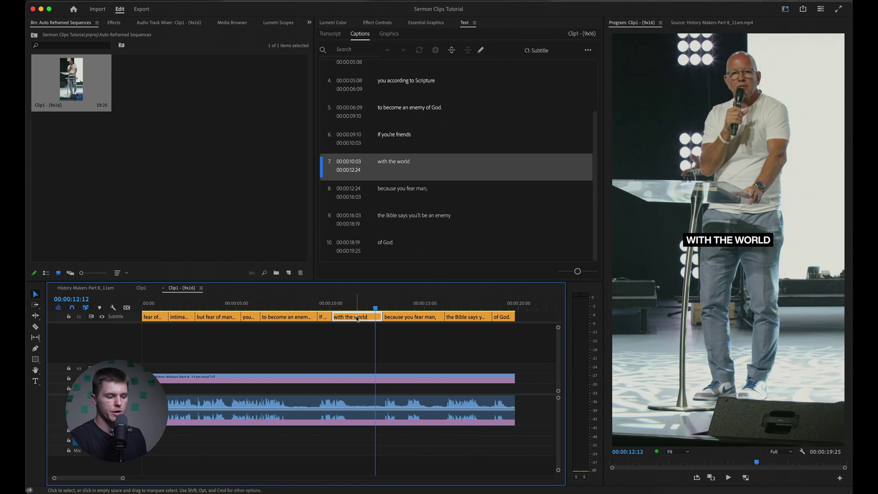
{"action": "left_click", "coordinate": [434, 25]}
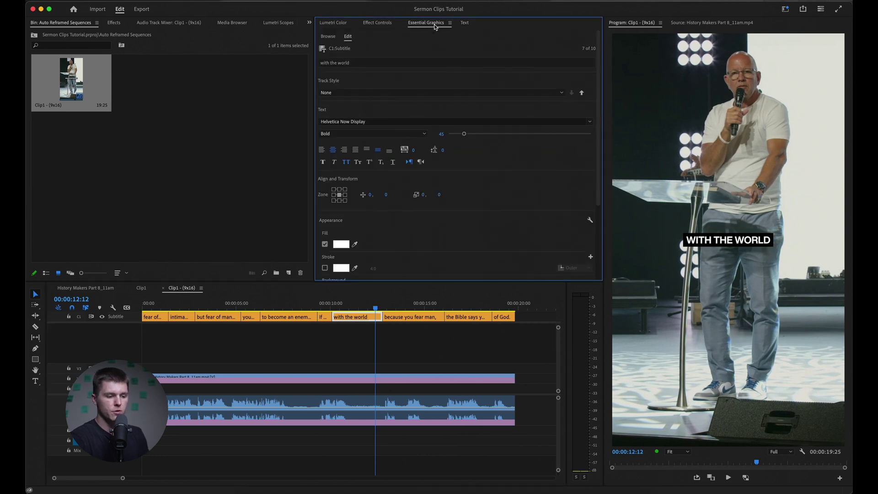
{"action": "left_click", "coordinate": [375, 93]}
{"action": "left_click", "coordinate": [396, 102]}
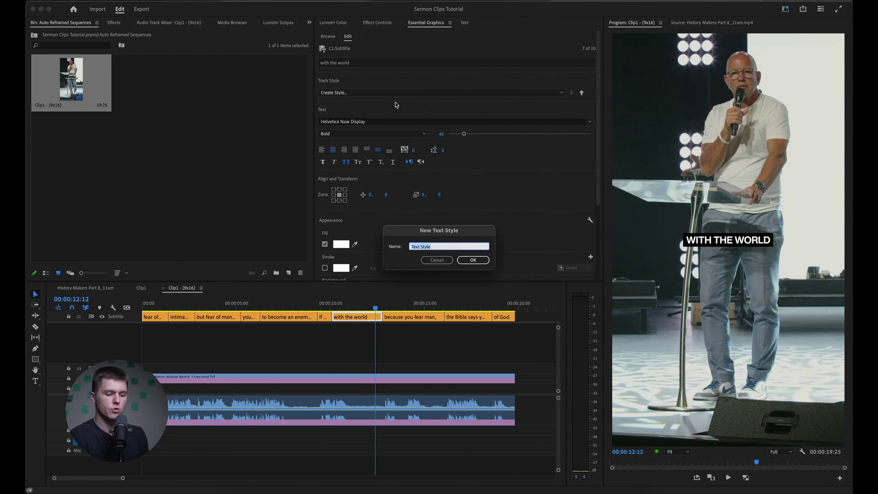
{"action": "type", "text": "Clip 1"}
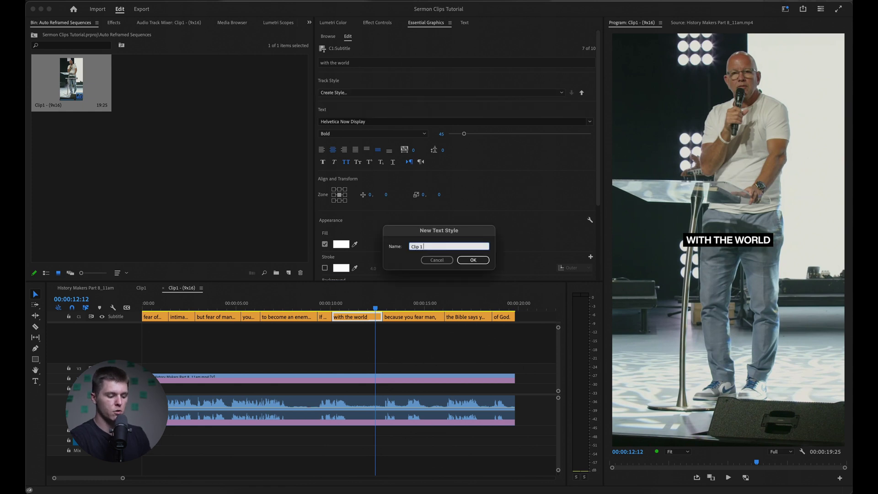
{"action": "type", "text": " Style"}
{"action": "key", "text": "Return"}
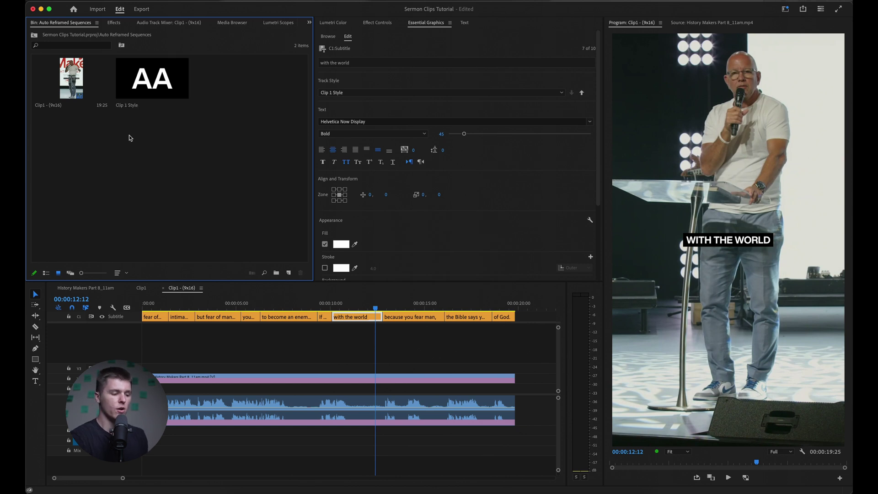
- Export the Clip 1 Style text style from the bin
{"action": "left_click", "coordinate": [157, 85]}
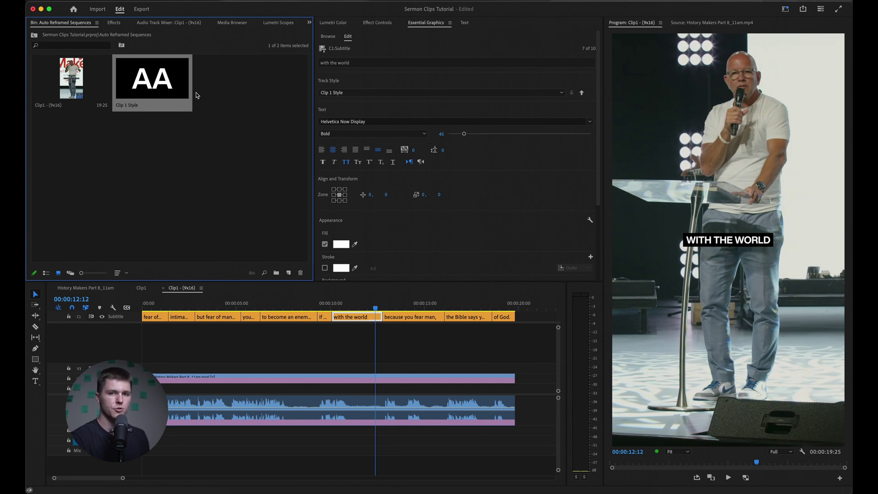
{"action": "right_click", "coordinate": [138, 81]}
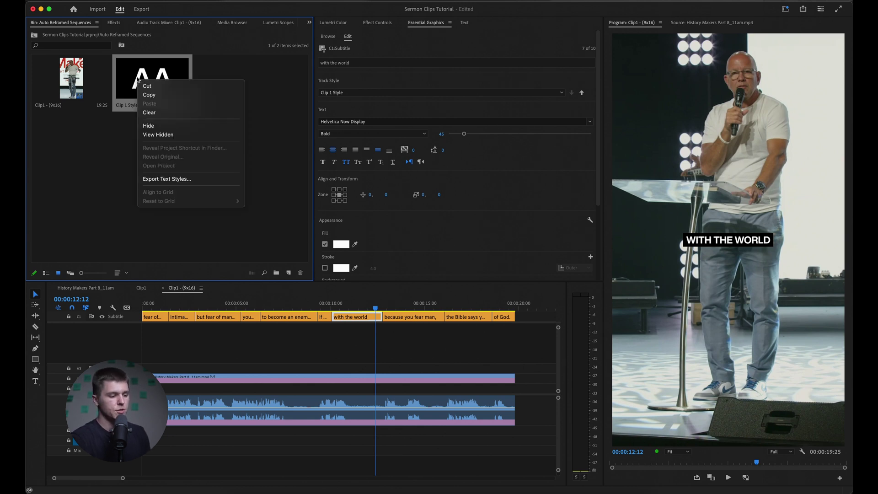
{"action": "left_click", "coordinate": [187, 178]}
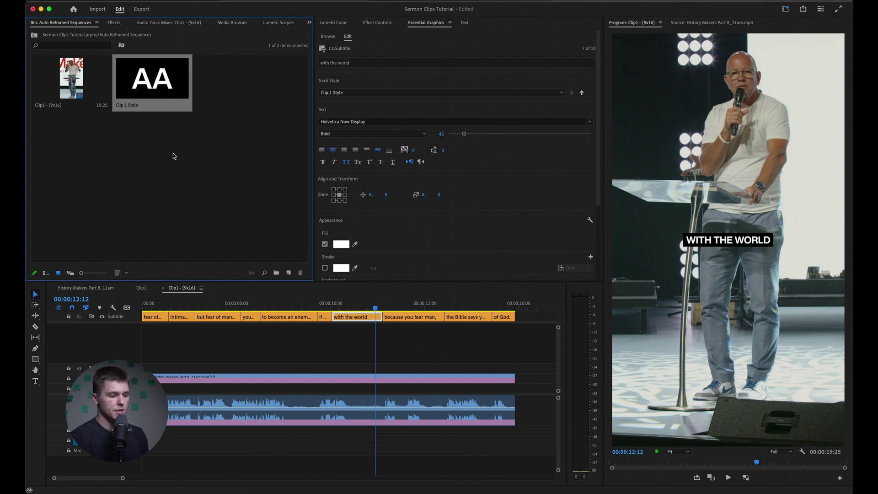
{"action": "left_click", "coordinate": [173, 154]}
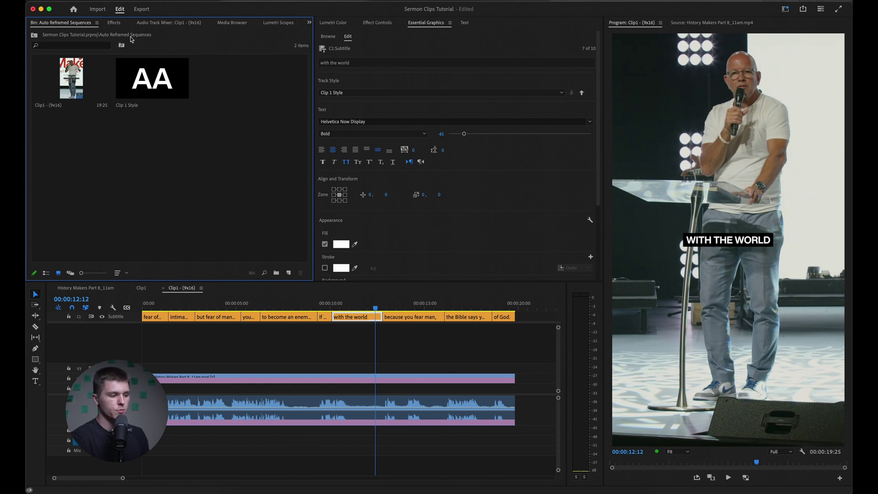
{"action": "left_click", "coordinate": [141, 10]}
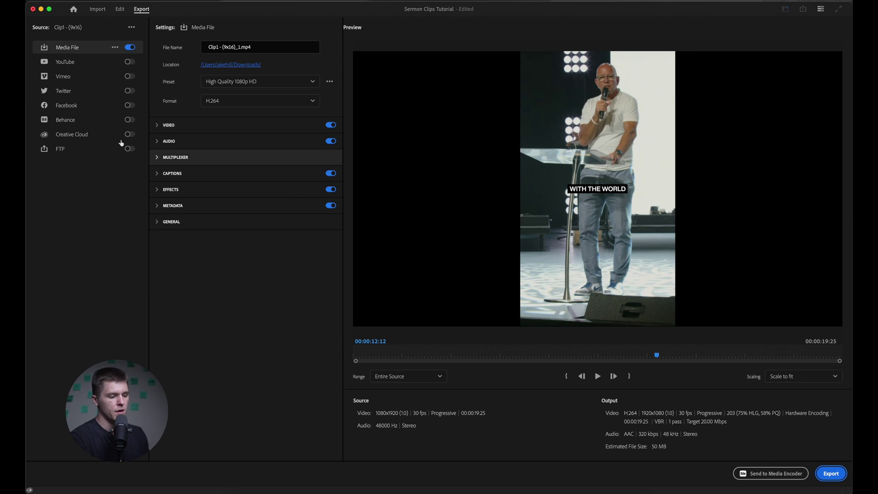
- Set a Custom export frame size of 1080 width by 1920 height with proportions unlinked
{"action": "left_click", "coordinate": [161, 129]}
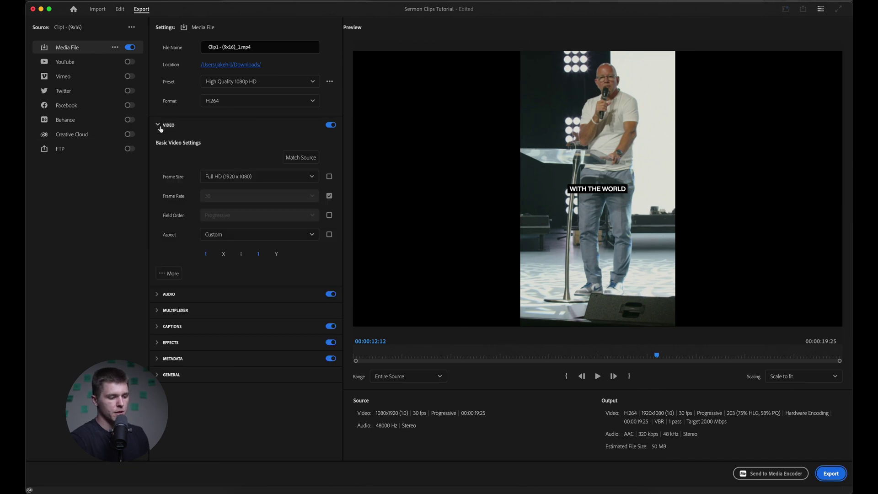
{"action": "left_click", "coordinate": [267, 177]}
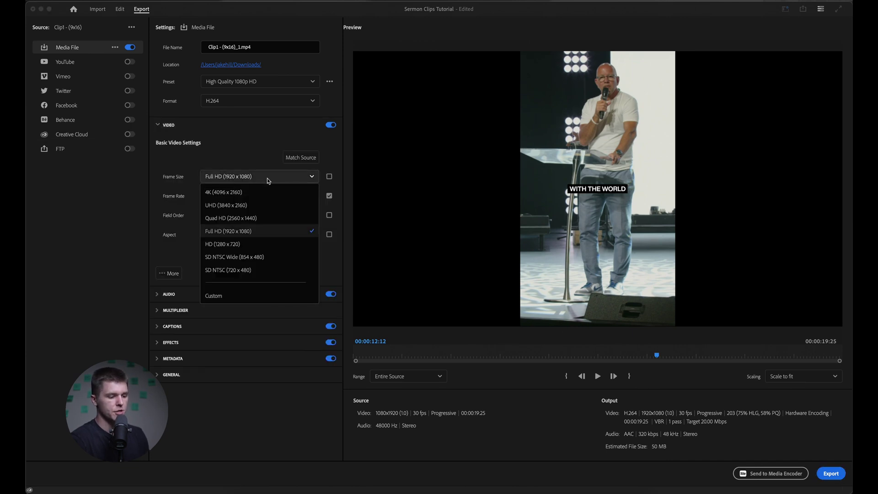
{"action": "left_click", "coordinate": [262, 299]}
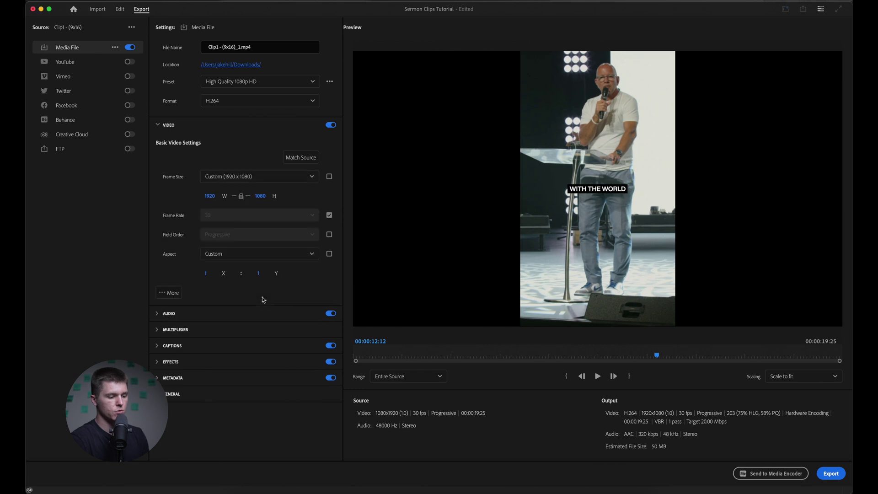
{"action": "left_click", "coordinate": [241, 195]}
{"action": "left_click", "coordinate": [211, 196]}
{"action": "type", "text": "1080"}
{"action": "key", "text": "Return"}
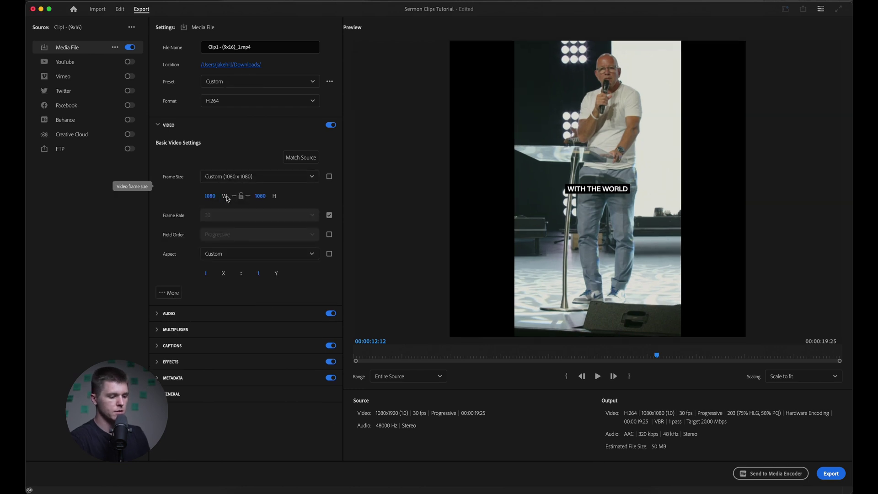
{"action": "left_click", "coordinate": [257, 195]}
{"action": "type", "text": "1920"}
{"action": "key", "text": "Return"}
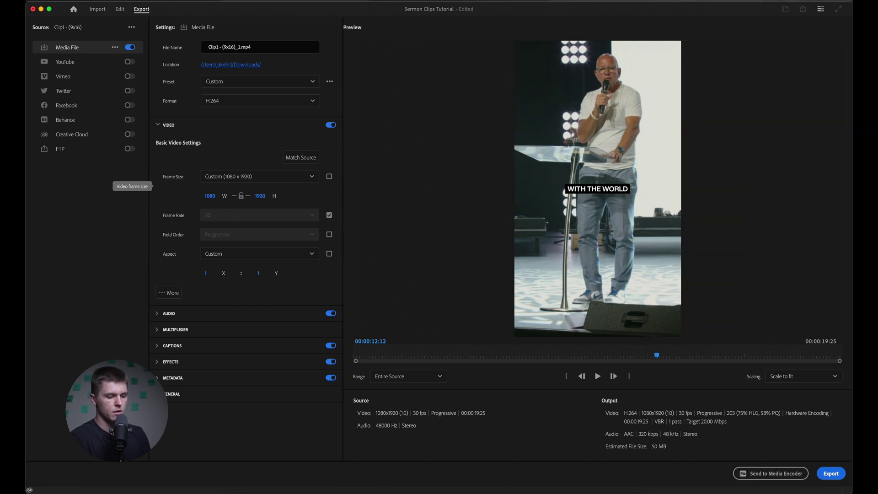
{"action": "mouse_move", "coordinate": [594, 357]}
{"action": "left_mouse_down"}
{"action": "mouse_move", "coordinate": [571, 357]}
{"action": "mouse_move", "coordinate": [596, 359]}
{"action": "left_mouse_up"}
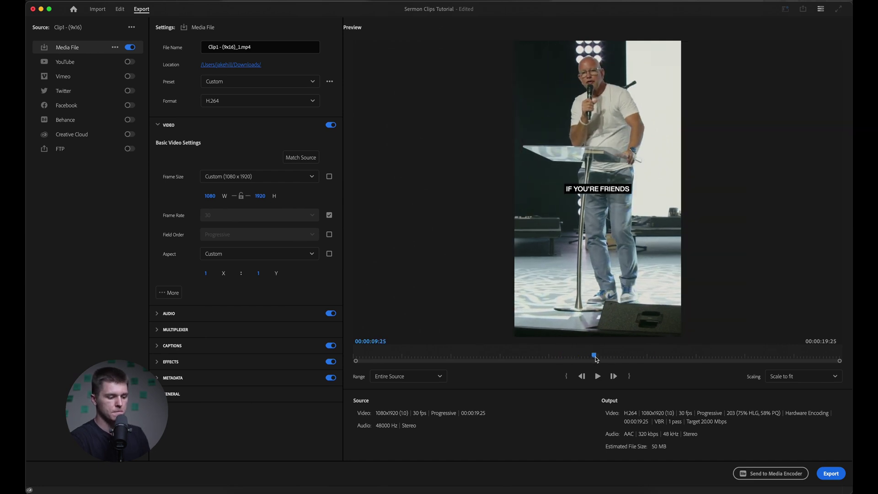
{"action": "left_click", "coordinate": [157, 347]}
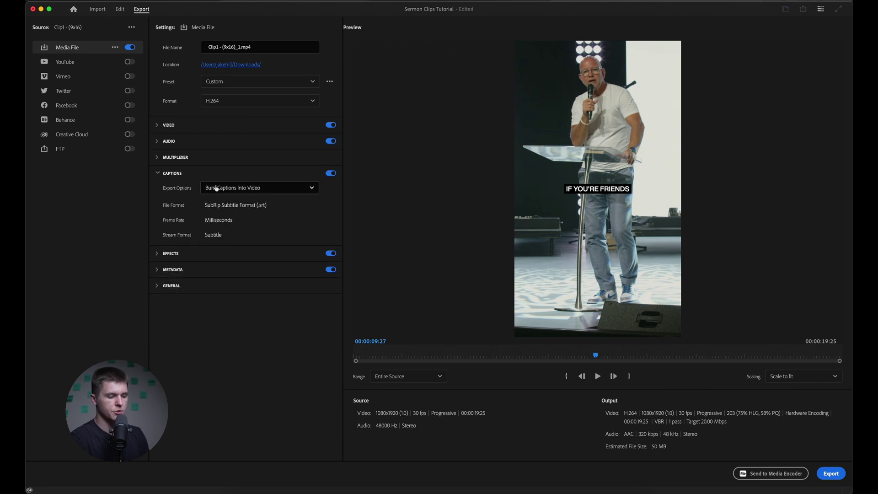
- Keep the caption export option on Burn Captions Into Video
{"action": "left_click", "coordinate": [240, 190]}
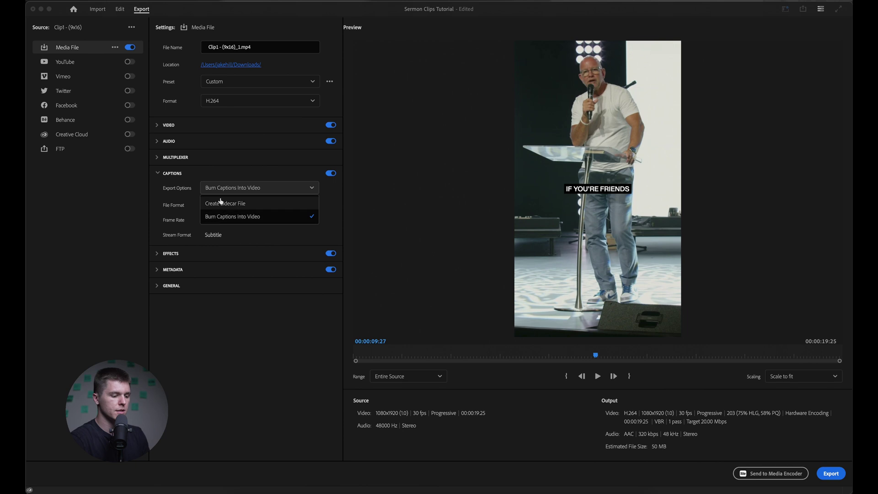
{"action": "left_click", "coordinate": [192, 203]}
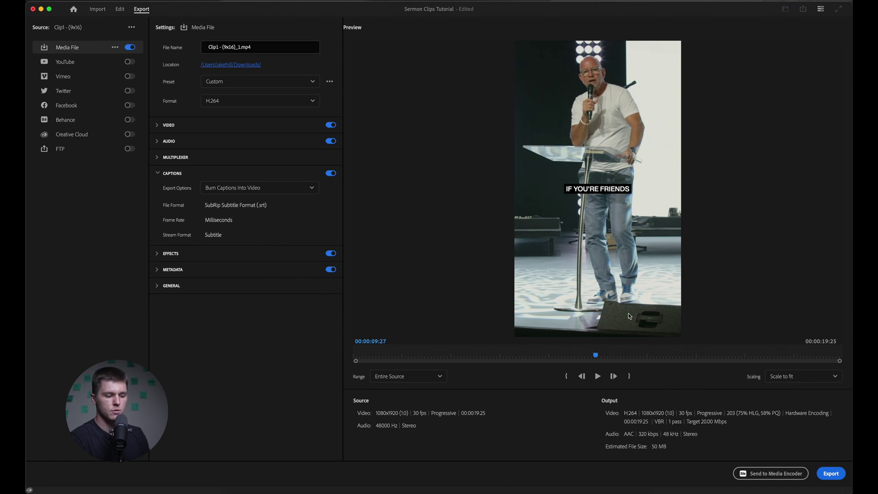
{"action": "left_click", "coordinate": [169, 125]}
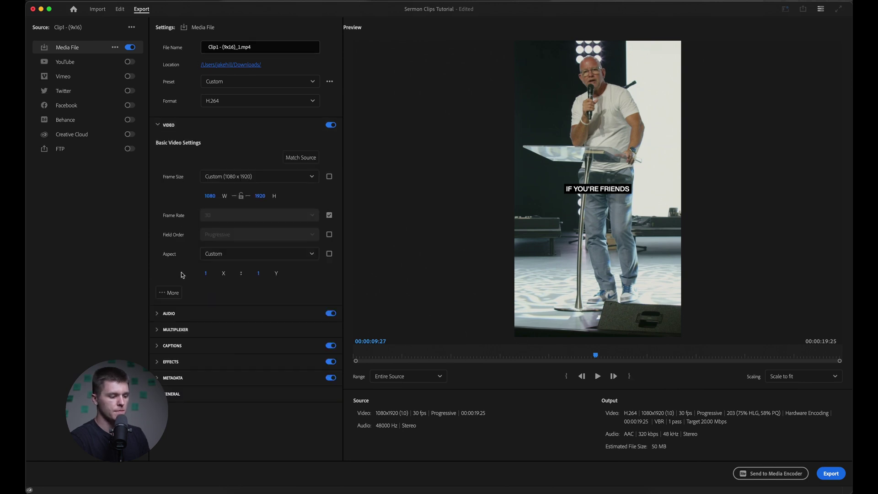
- Check Render at Maximum Depth and Use Maximum Render Quality, and set Target Bitrate to 25 Mbps
{"action": "left_click", "coordinate": [169, 292]}
{"action": "scroll", "coordinate": [235, 317], "scroll_direction": "down", "scroll_amount": 1}
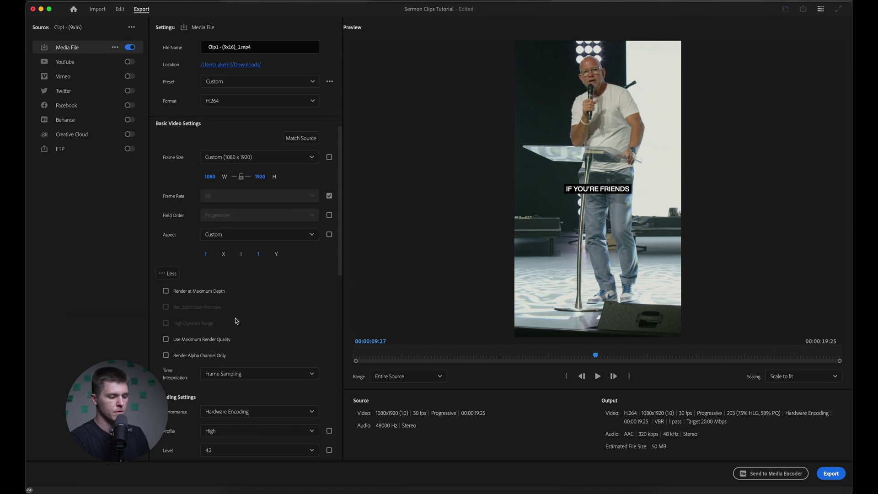
{"action": "left_click", "coordinate": [188, 291]}
{"action": "left_click", "coordinate": [186, 342]}
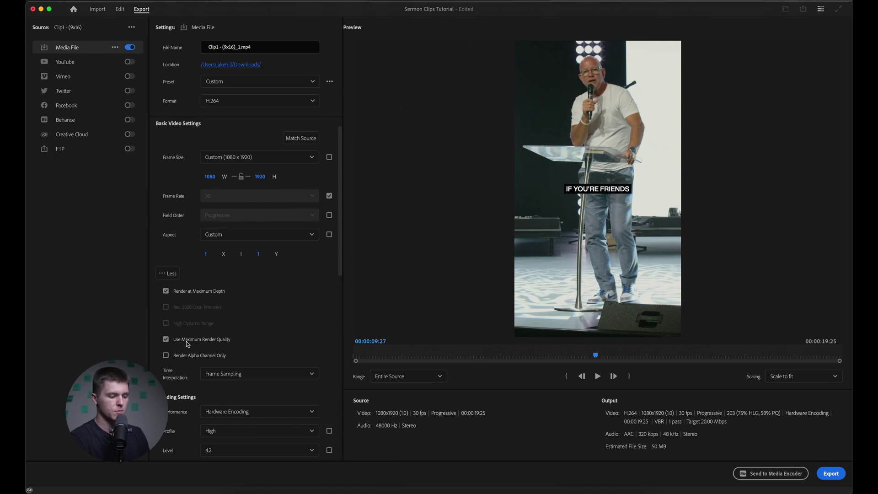
{"action": "scroll", "coordinate": [198, 386], "scroll_direction": "down", "scroll_amount": 15}
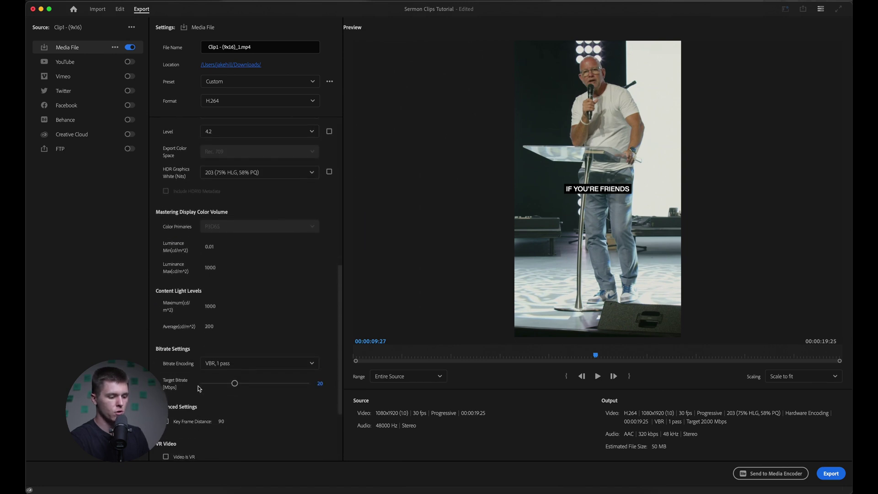
{"action": "scroll", "coordinate": [199, 389], "scroll_direction": "down", "scroll_amount": 1}
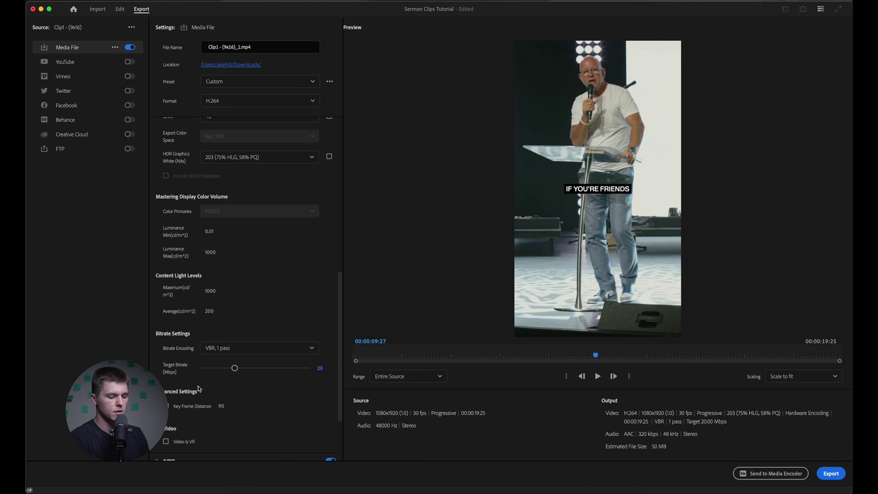
{"action": "left_click", "coordinate": [320, 368]}
{"action": "type", "text": "25"}
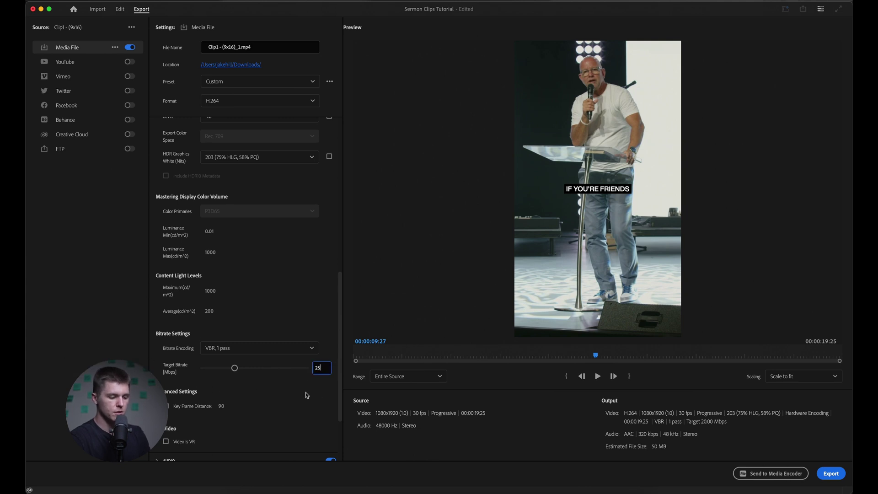
{"action": "key", "text": "Return"}
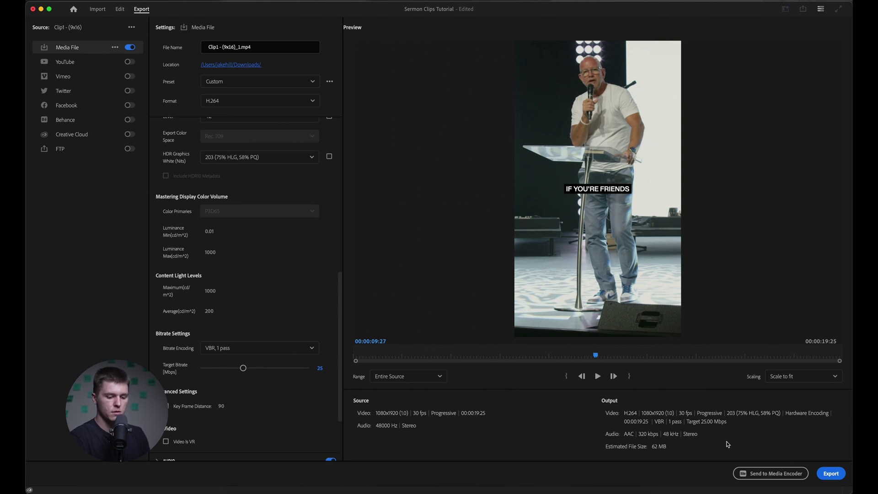
- Export Clip1 - (9x16)_1.mp4 as a 1080 × 1920 H.264 file at 25 Mbps
{"action": "left_click", "coordinate": [833, 474]}
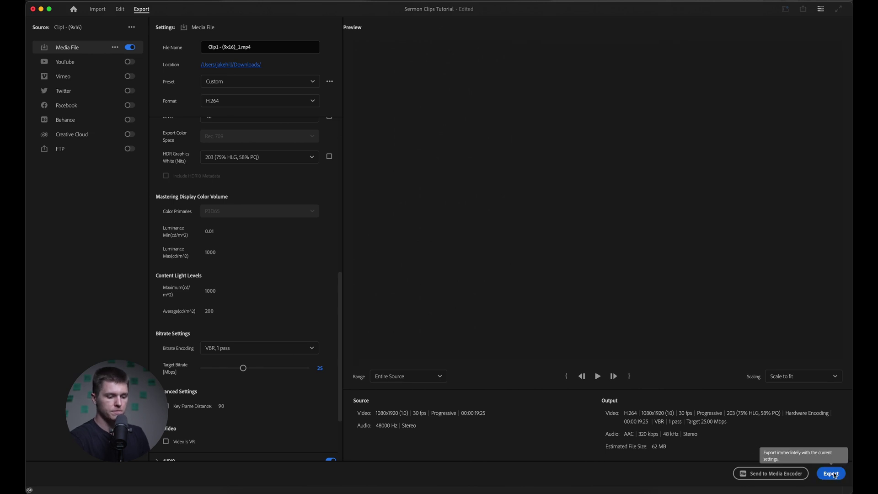